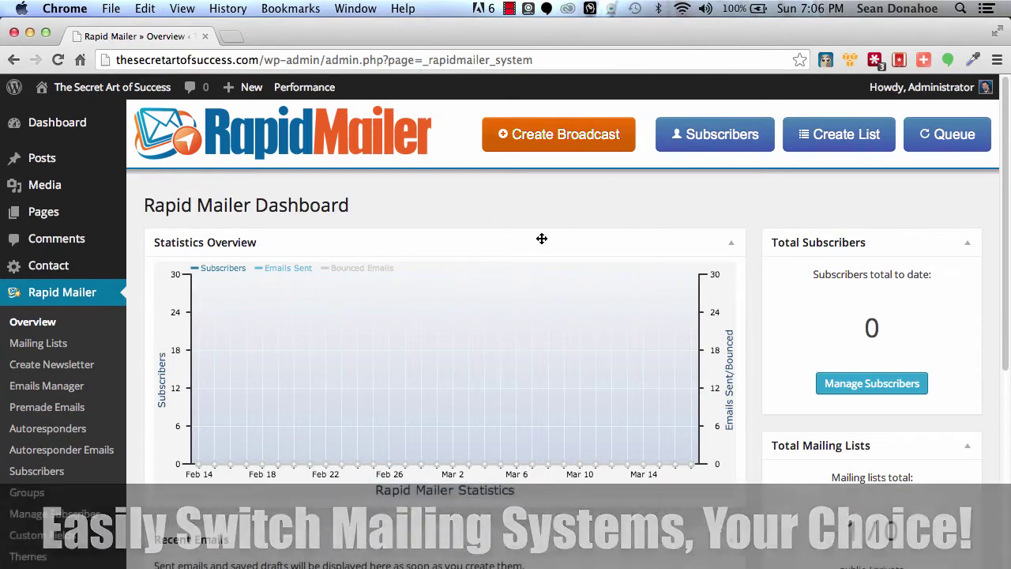
{"action": "scroll", "coordinate": [577, 231], "scroll_direction": "down", "scroll_amount": 3}
{"action": "scroll", "coordinate": [577, 231], "scroll_direction": "up", "scroll_amount": 3}
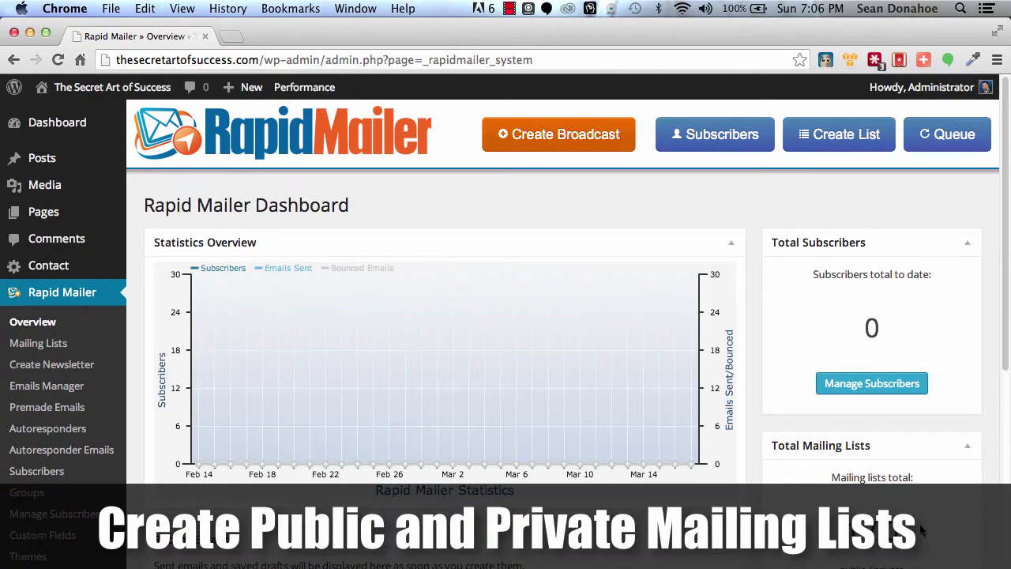
{"action": "scroll", "coordinate": [920, 525], "scroll_direction": "down", "scroll_amount": 1}
{"action": "scroll", "coordinate": [920, 525], "scroll_direction": "down", "scroll_amount": 3}
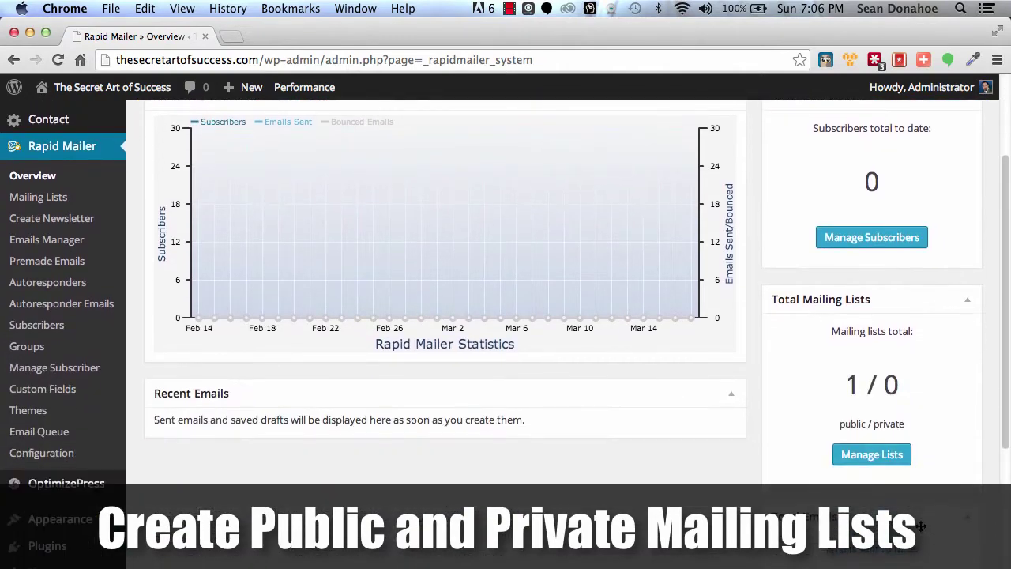
{"action": "scroll", "coordinate": [920, 526], "scroll_direction": "down", "scroll_amount": 5}
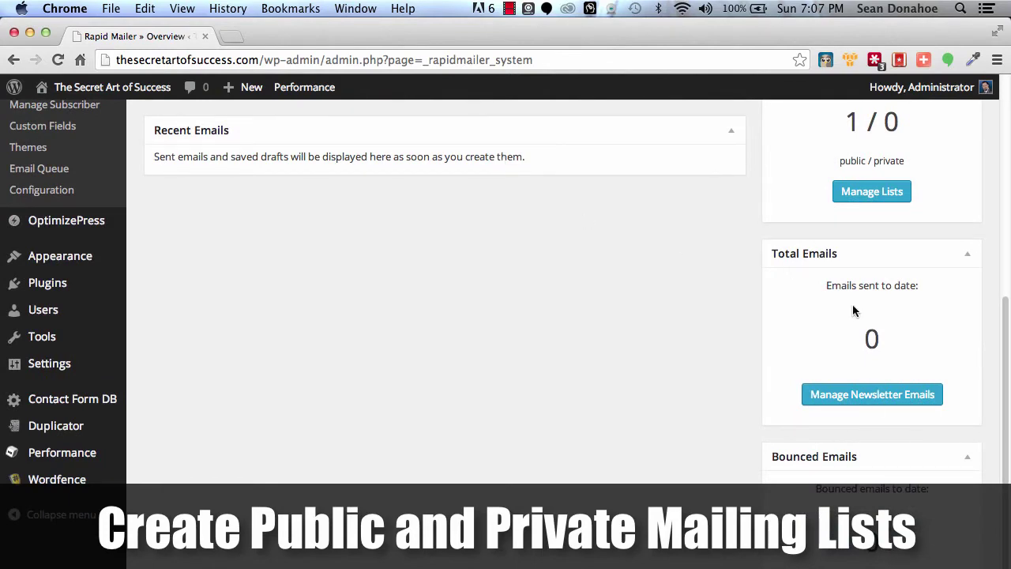
{"action": "scroll", "coordinate": [852, 304], "scroll_direction": "up", "scroll_amount": 10}
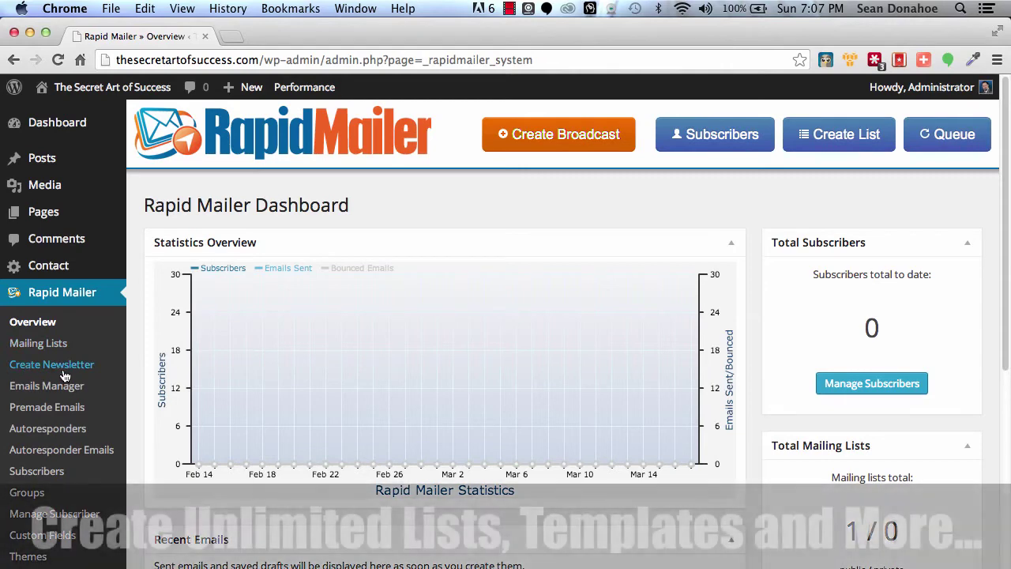
{"action": "scroll", "coordinate": [63, 371], "scroll_direction": "down", "scroll_amount": 1}
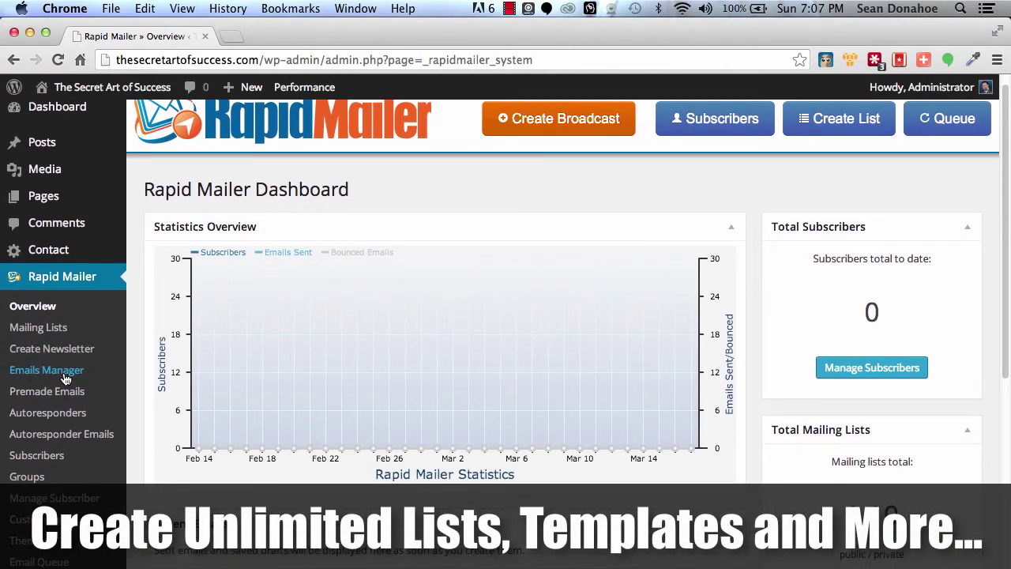
{"action": "scroll", "coordinate": [66, 379], "scroll_direction": "down", "scroll_amount": 2}
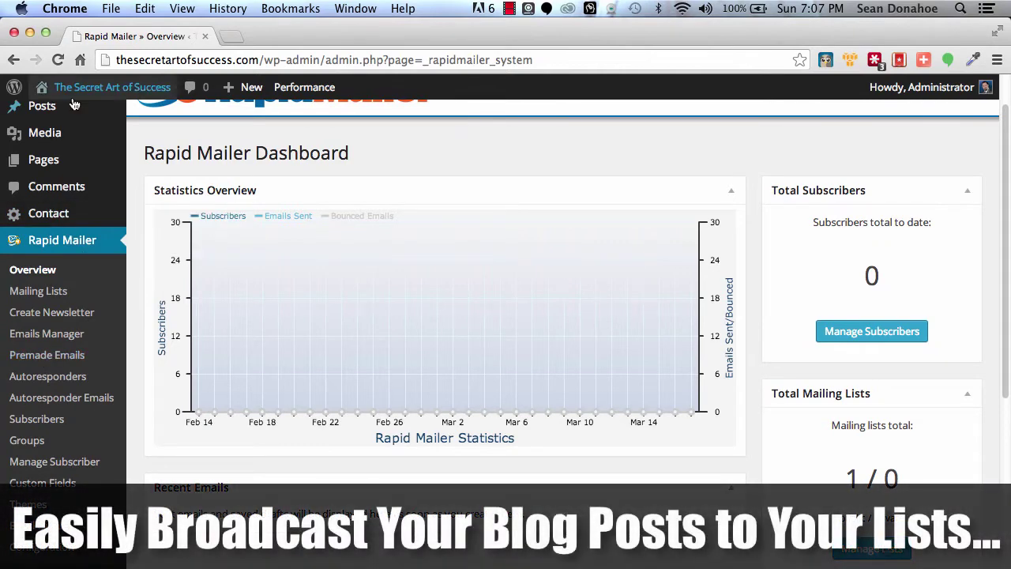
{"action": "mouse_move", "coordinate": [42, 142]}
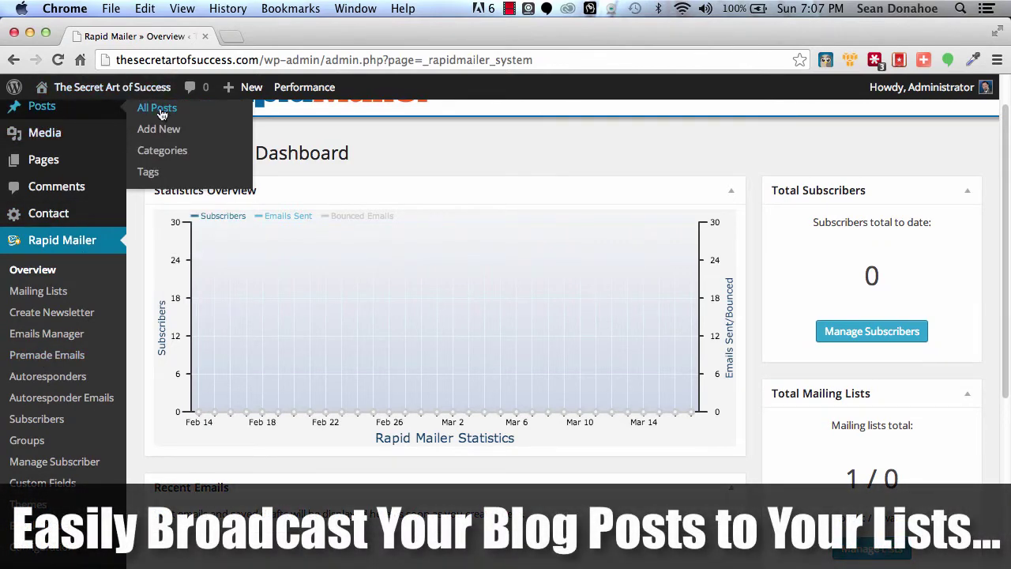
Step: Open a new blank WordPress post in its own browser tab
{"action": "right_click", "coordinate": [164, 127]}
{"action": "left_click", "coordinate": [213, 129]}
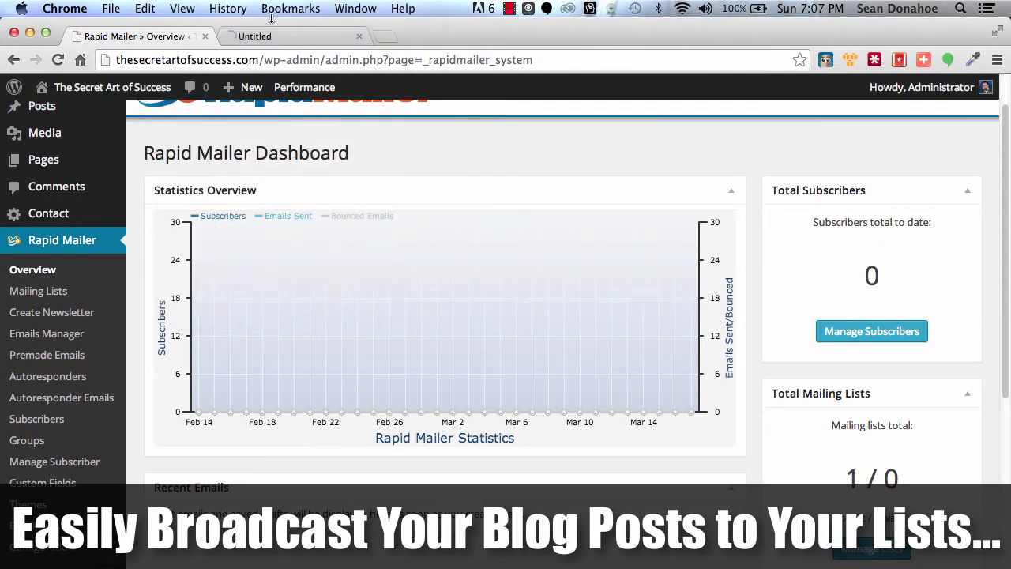
{"action": "left_click", "coordinate": [263, 36]}
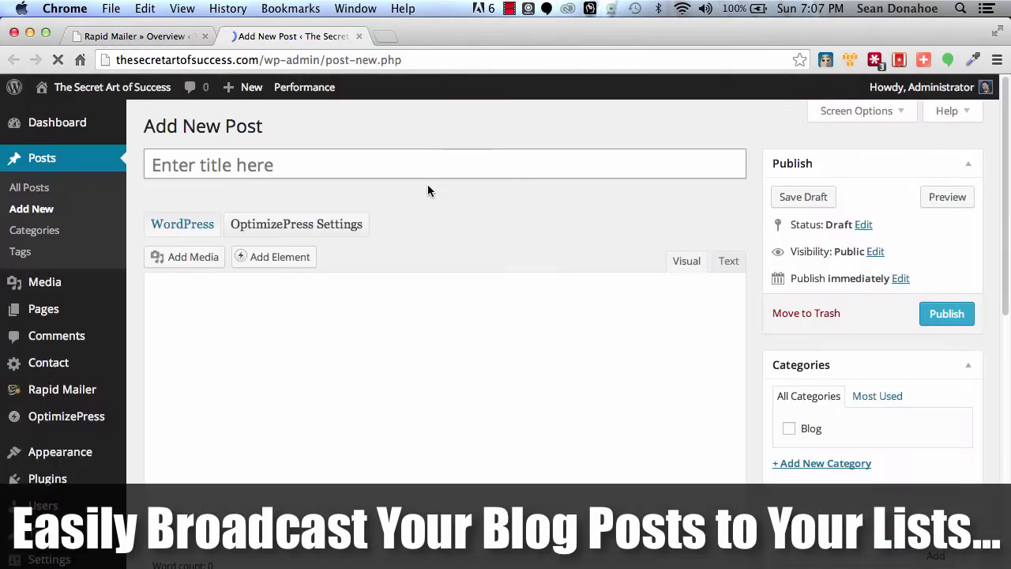
Step: Set the post's Send as Newsletter theme to Default
{"action": "scroll", "coordinate": [445, 387], "scroll_direction": "down", "scroll_amount": 15}
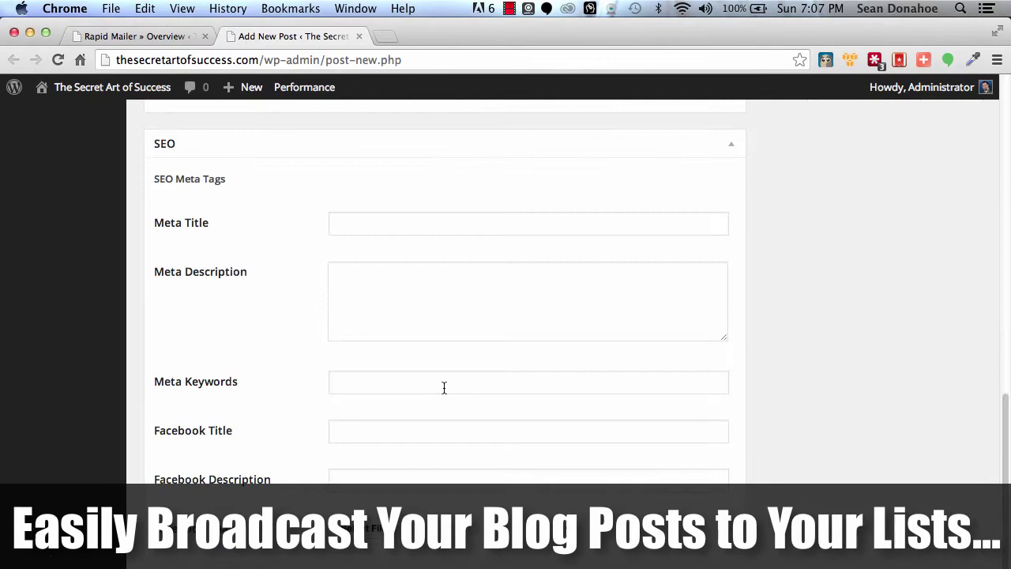
{"action": "scroll", "coordinate": [444, 387], "scroll_direction": "up", "scroll_amount": 5}
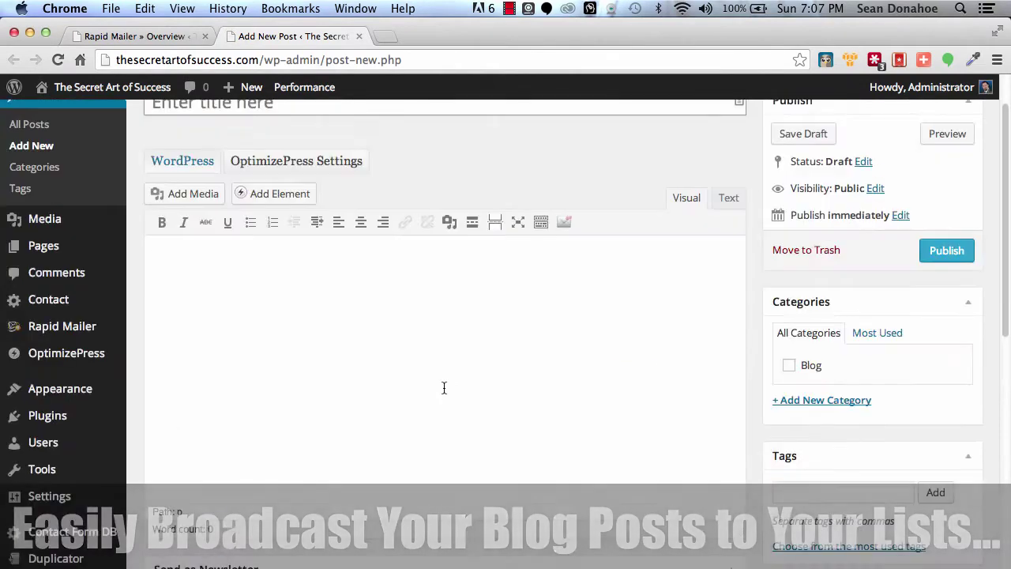
{"action": "scroll", "coordinate": [443, 392], "scroll_direction": "up", "scroll_amount": 1}
{"action": "scroll", "coordinate": [439, 387], "scroll_direction": "up", "scroll_amount": 2}
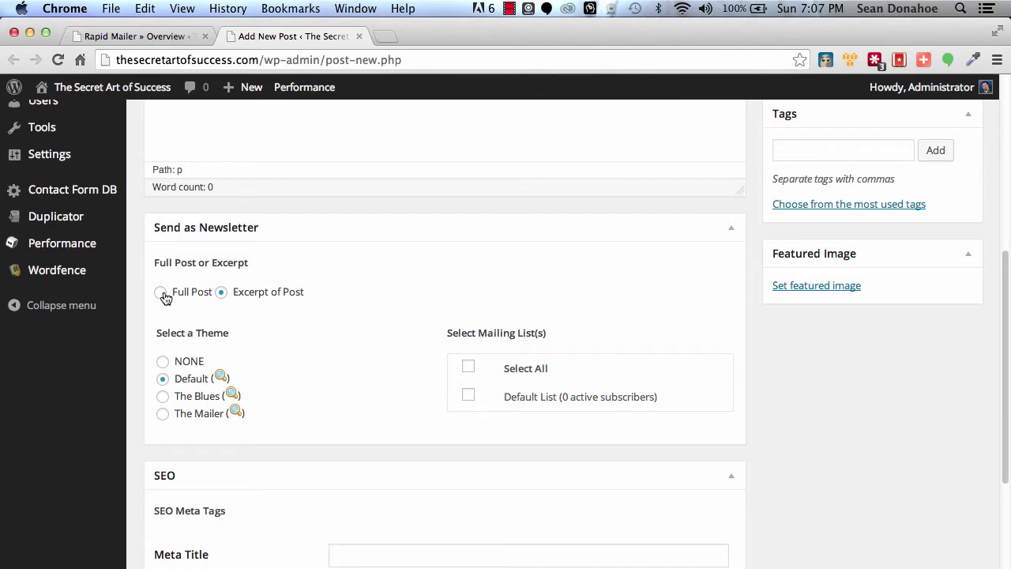
{"action": "left_click", "coordinate": [163, 378]}
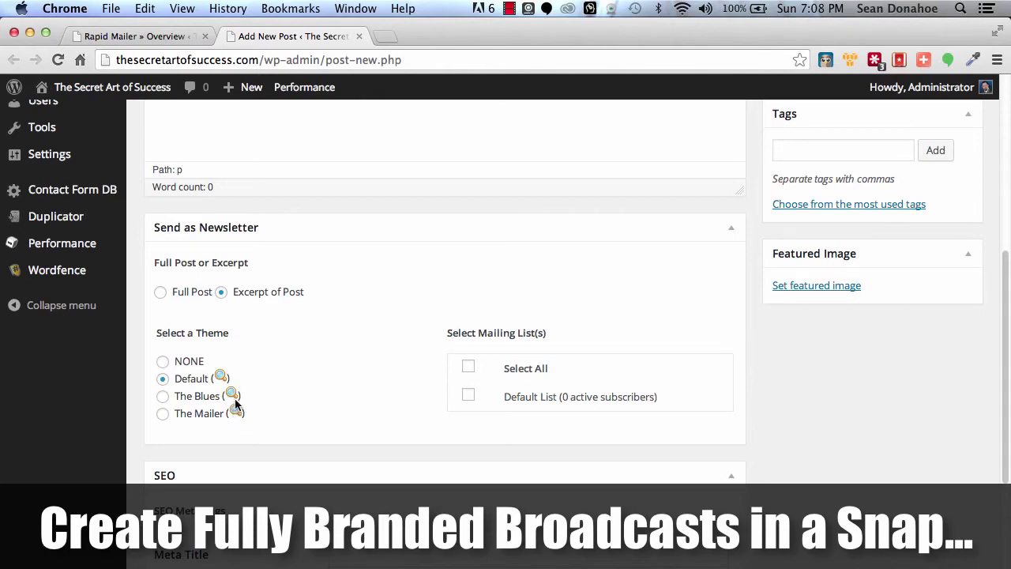
{"action": "left_click", "coordinate": [233, 396]}
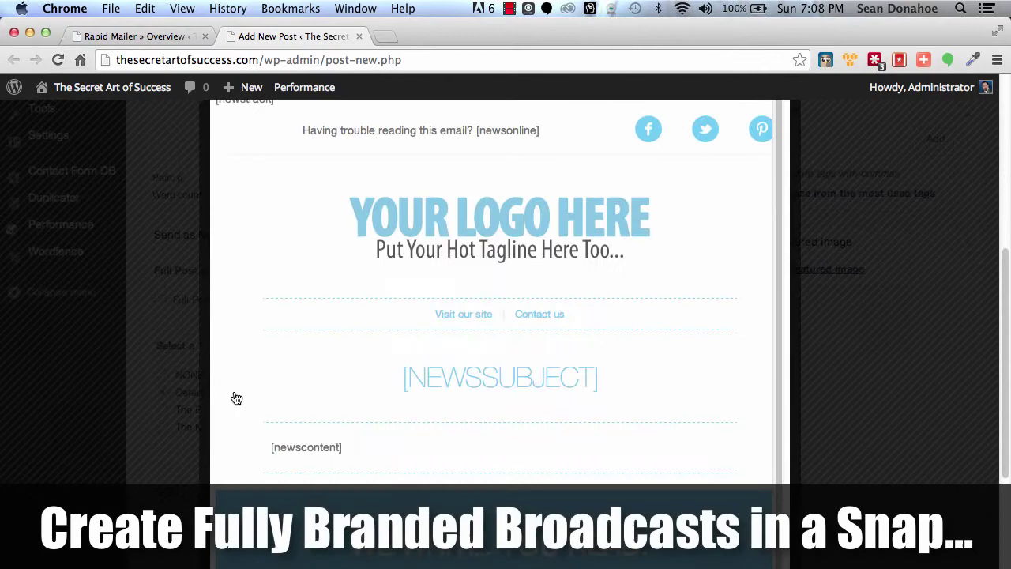
{"action": "scroll", "coordinate": [440, 272], "scroll_direction": "down", "scroll_amount": 5}
{"action": "scroll", "coordinate": [440, 272], "scroll_direction": "down", "scroll_amount": 2}
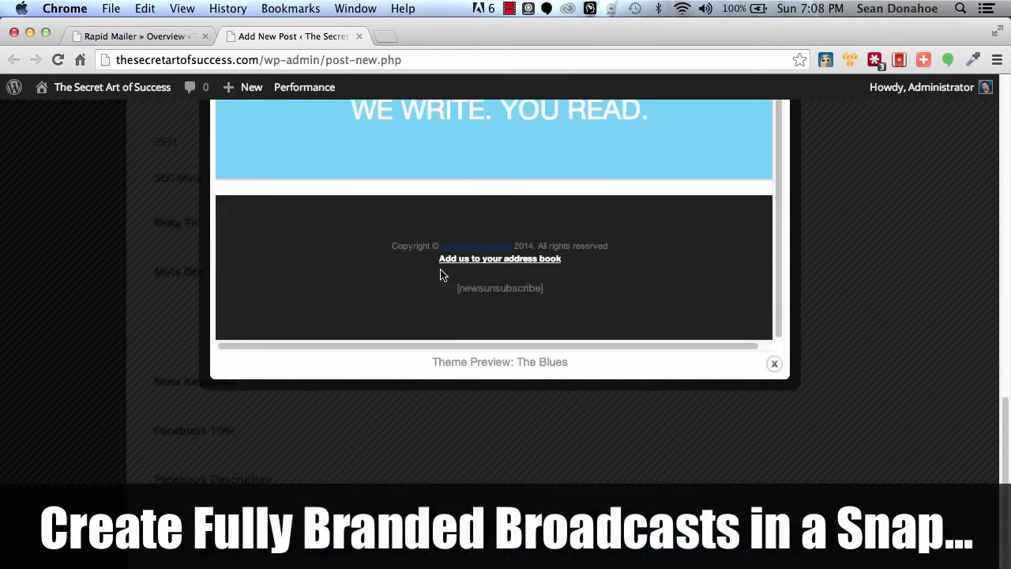
{"action": "scroll", "coordinate": [440, 273], "scroll_direction": "up", "scroll_amount": 3}
{"action": "scroll", "coordinate": [440, 273], "scroll_direction": "up", "scroll_amount": 3}
{"action": "scroll", "coordinate": [440, 273], "scroll_direction": "up", "scroll_amount": 5}
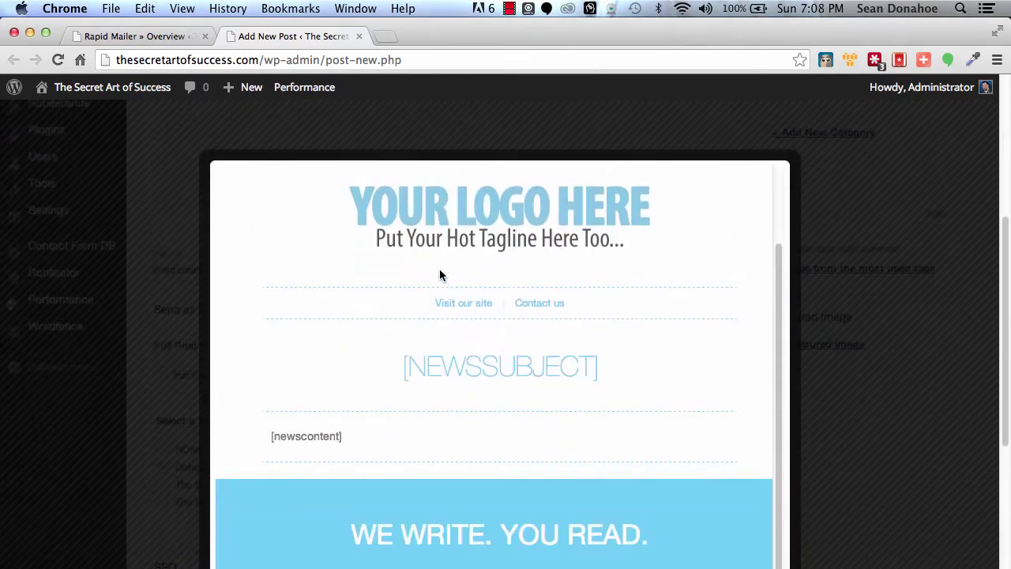
{"action": "scroll", "coordinate": [725, 169], "scroll_direction": "up", "scroll_amount": 3}
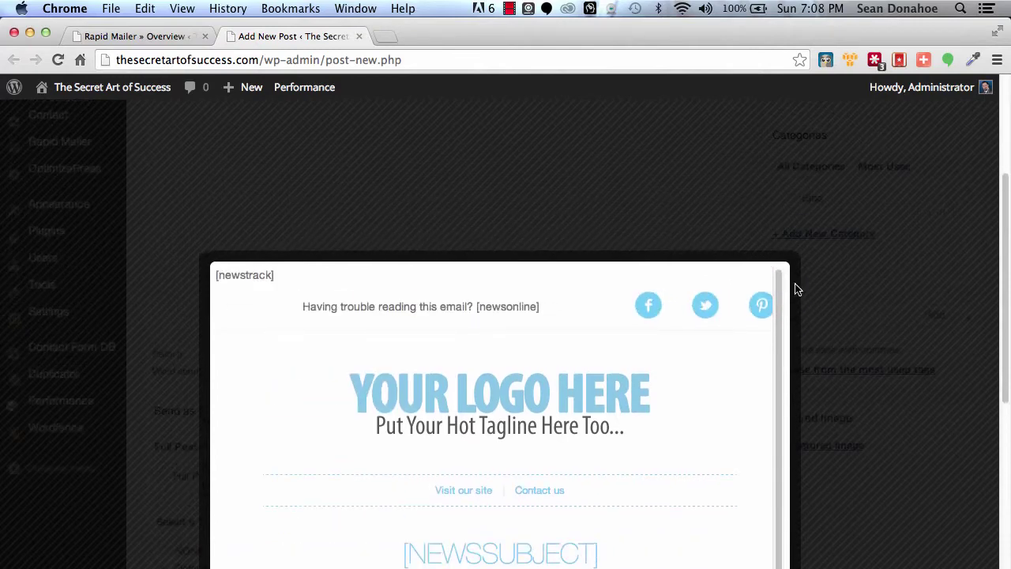
{"action": "scroll", "coordinate": [815, 305], "scroll_direction": "down", "scroll_amount": 1}
{"action": "scroll", "coordinate": [815, 305], "scroll_direction": "down", "scroll_amount": 4}
{"action": "scroll", "coordinate": [813, 303], "scroll_direction": "down", "scroll_amount": 2}
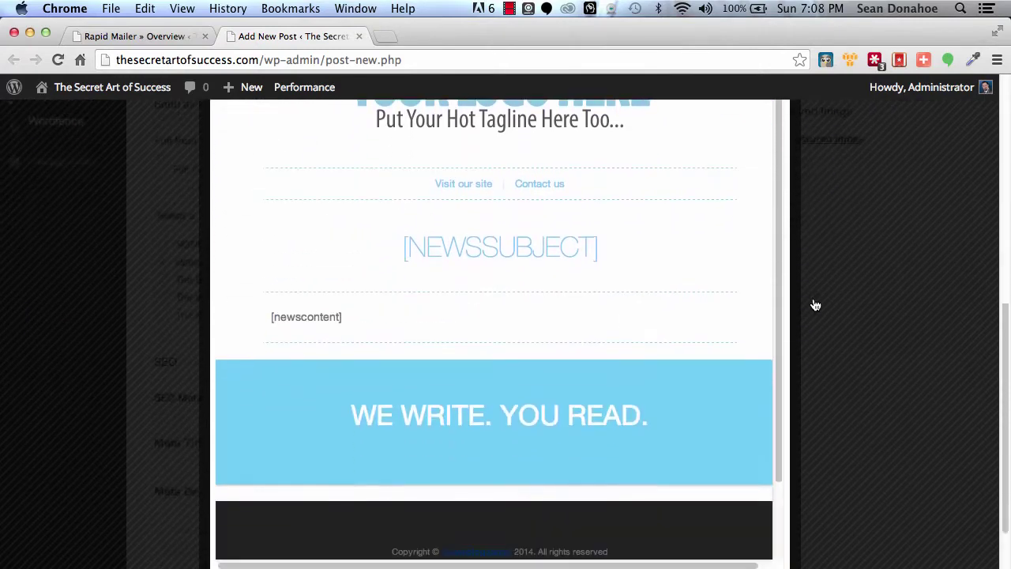
{"action": "key", "text": "Escape"}
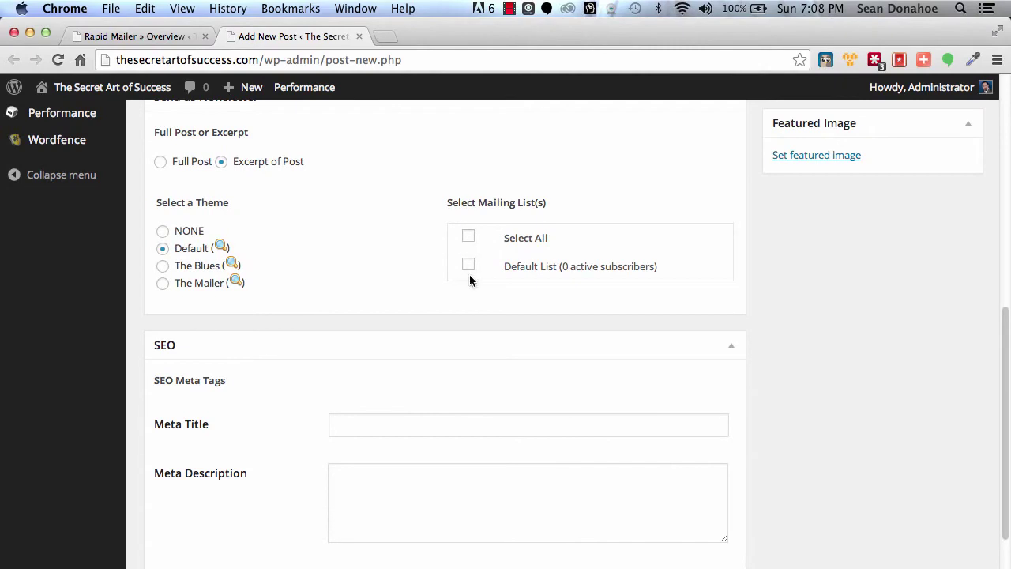
{"action": "scroll", "coordinate": [380, 259], "scroll_direction": "up", "scroll_amount": 5}
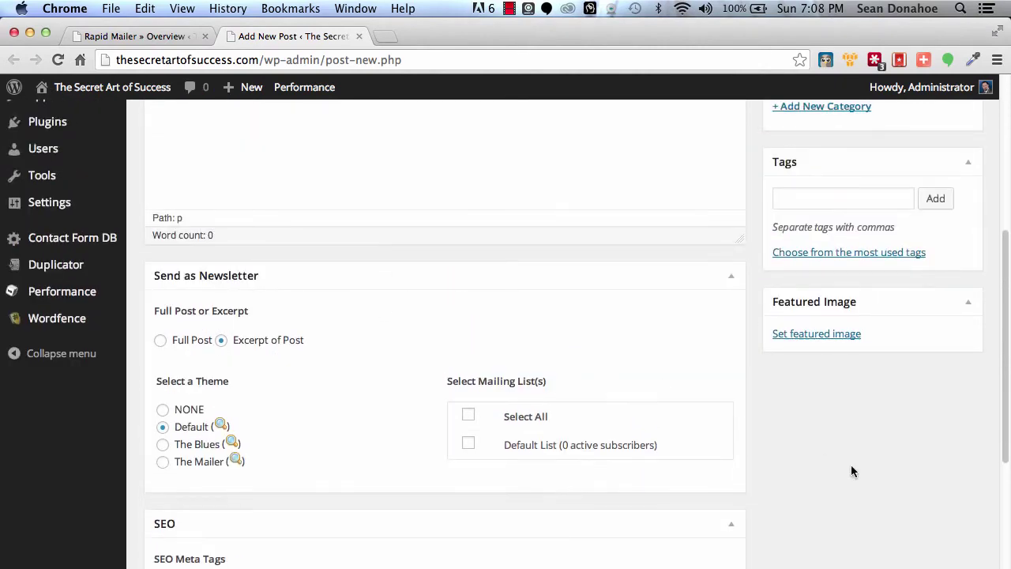
{"action": "scroll", "coordinate": [851, 470], "scroll_direction": "up", "scroll_amount": 10}
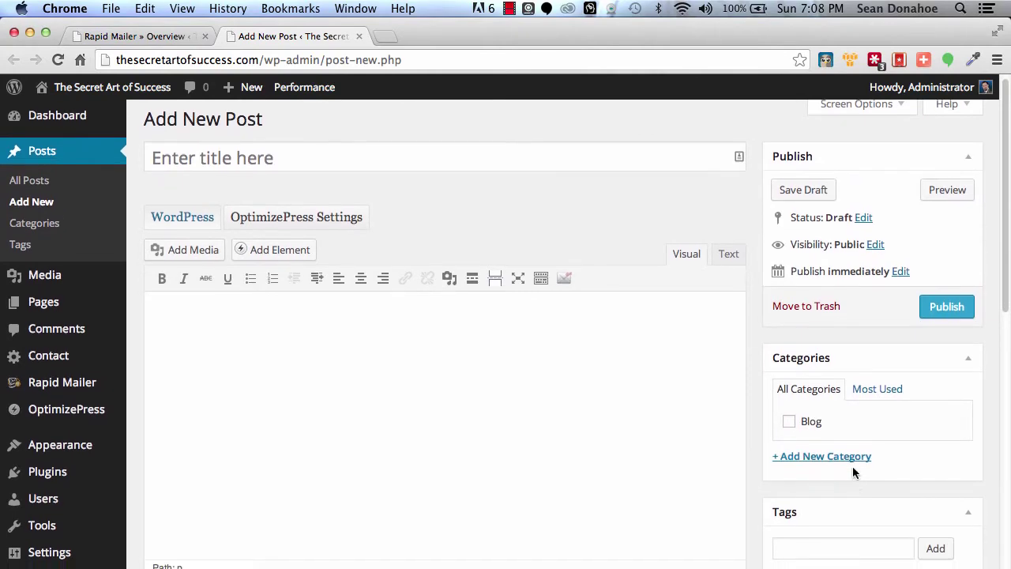
{"action": "scroll", "coordinate": [854, 472], "scroll_direction": "down", "scroll_amount": 10}
{"action": "scroll", "coordinate": [853, 471], "scroll_direction": "down", "scroll_amount": 3}
{"action": "scroll", "coordinate": [853, 471], "scroll_direction": "up", "scroll_amount": 10}
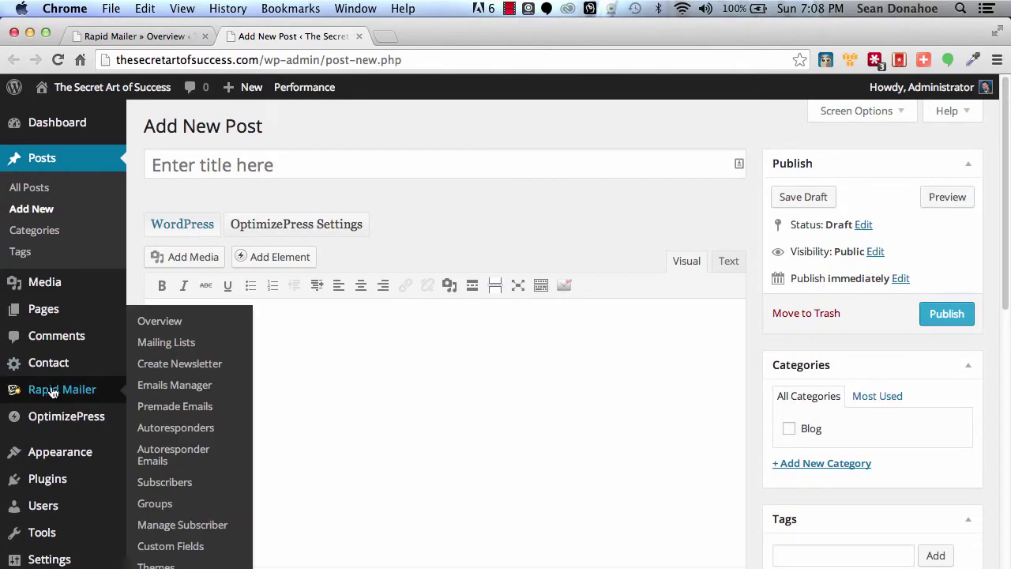
Step: Go to Rapid Mailer's Autoresponders page, which has none yet, and start a new autoresponder
{"action": "mouse_move", "coordinate": [61, 382]}
{"action": "left_click", "coordinate": [41, 388]}
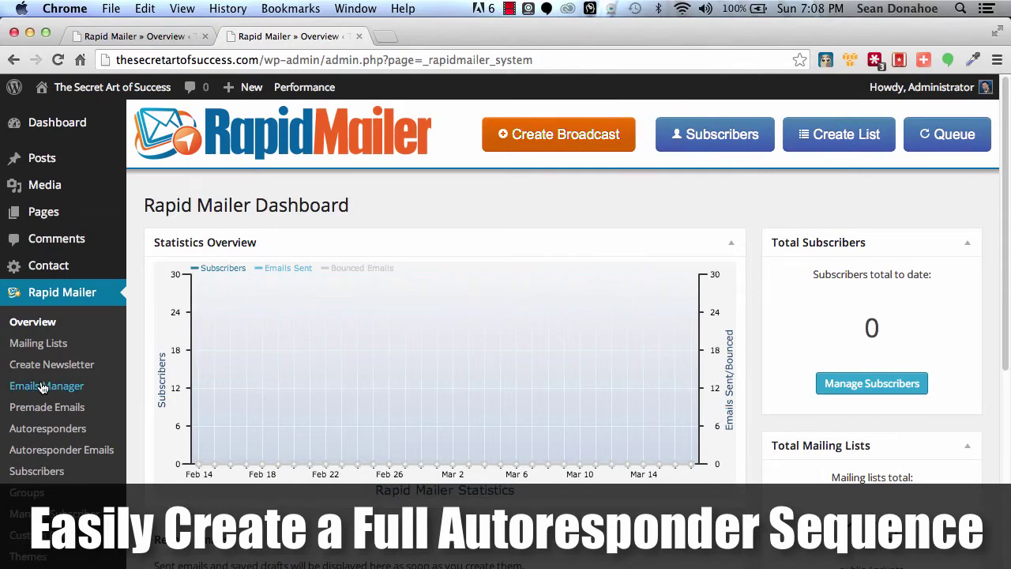
{"action": "scroll", "coordinate": [41, 387], "scroll_direction": "down", "scroll_amount": 3}
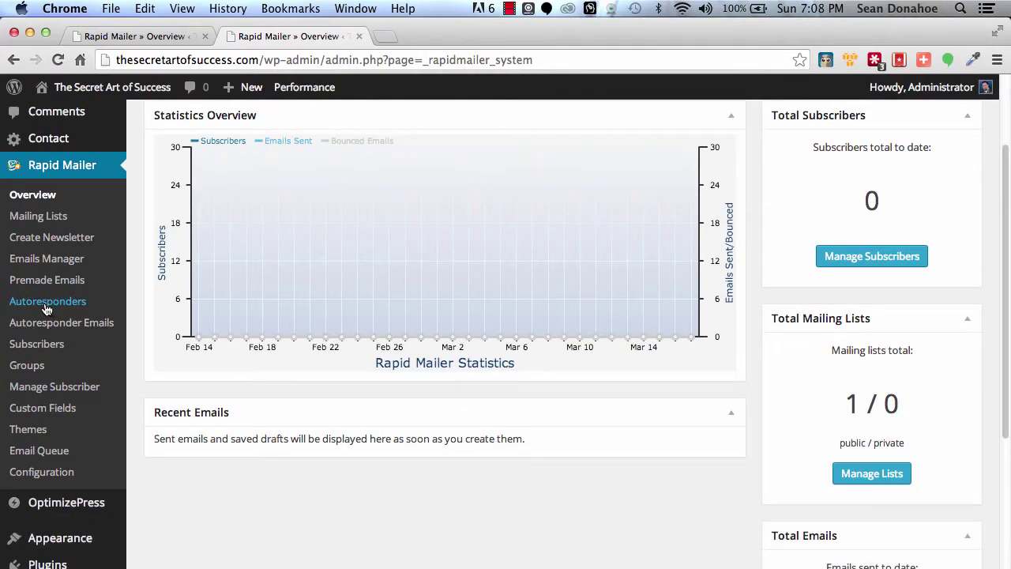
{"action": "left_click", "coordinate": [46, 303]}
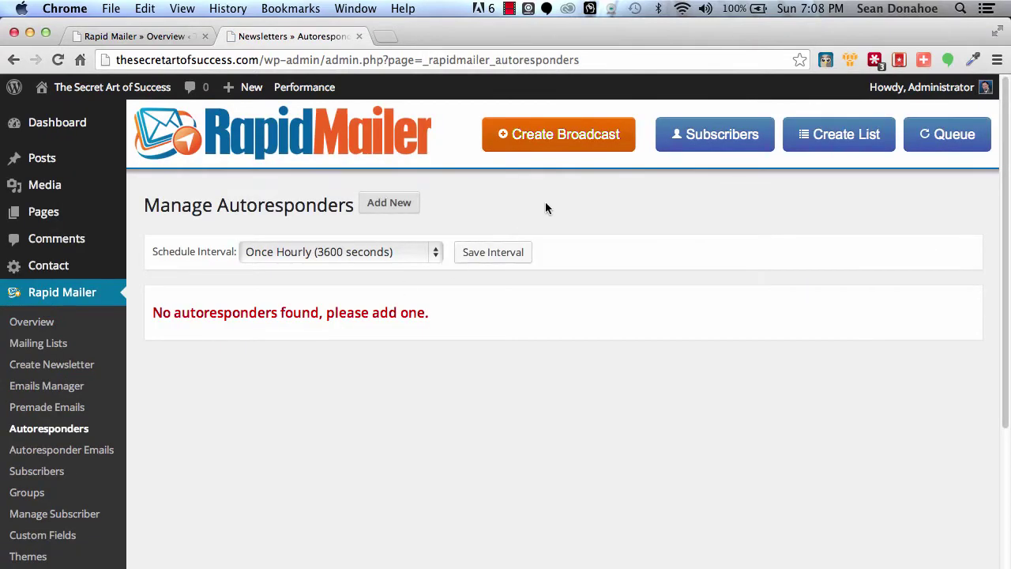
{"action": "left_click", "coordinate": [399, 208]}
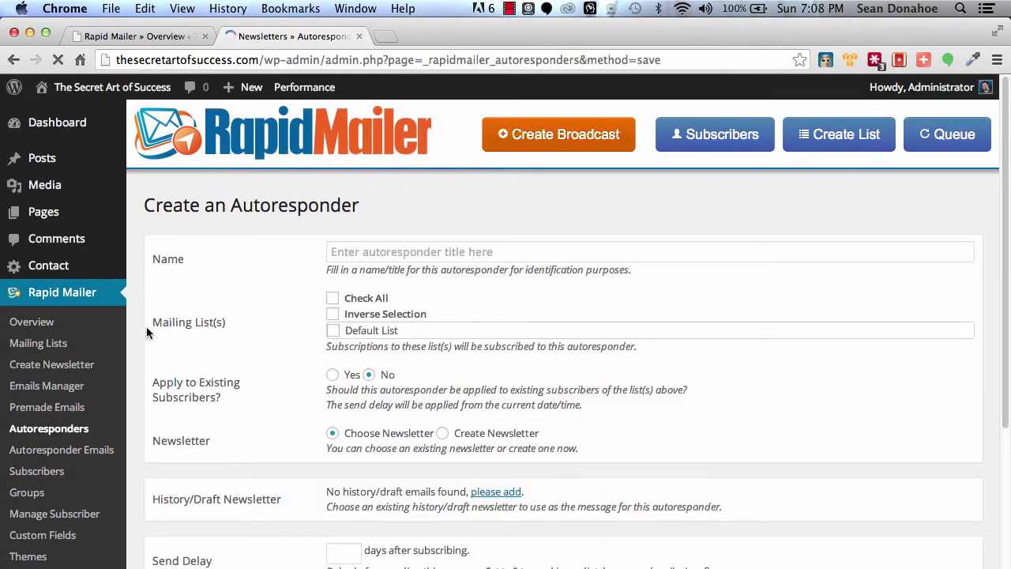
Step: Name the autoresponder 'IMSC Sign Up', target Default List, and apply it to existing subscribers
{"action": "scroll", "coordinate": [210, 323], "scroll_direction": "down", "scroll_amount": 2}
{"action": "left_click", "coordinate": [379, 214]}
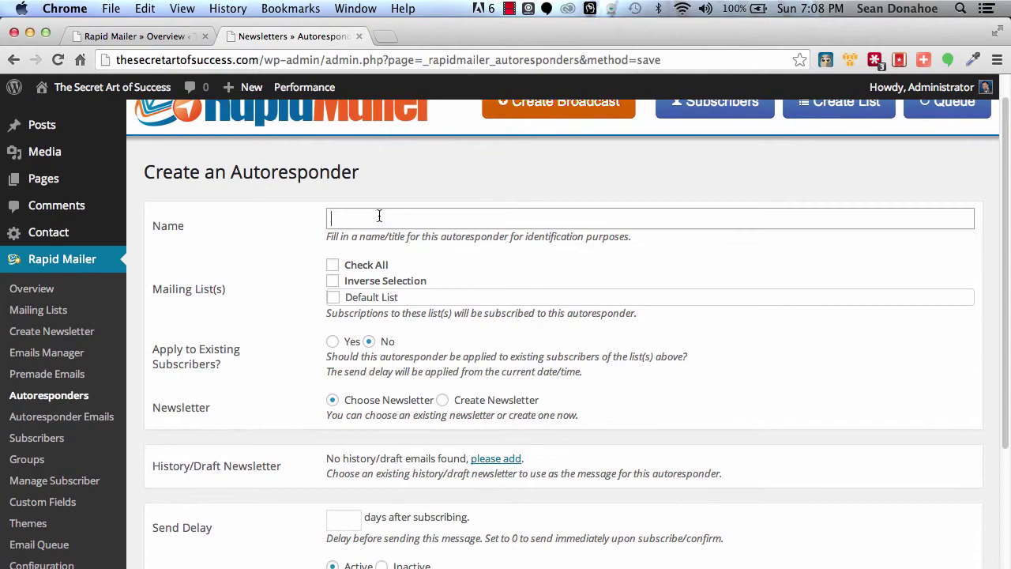
{"action": "type", "text": "IMSC"}
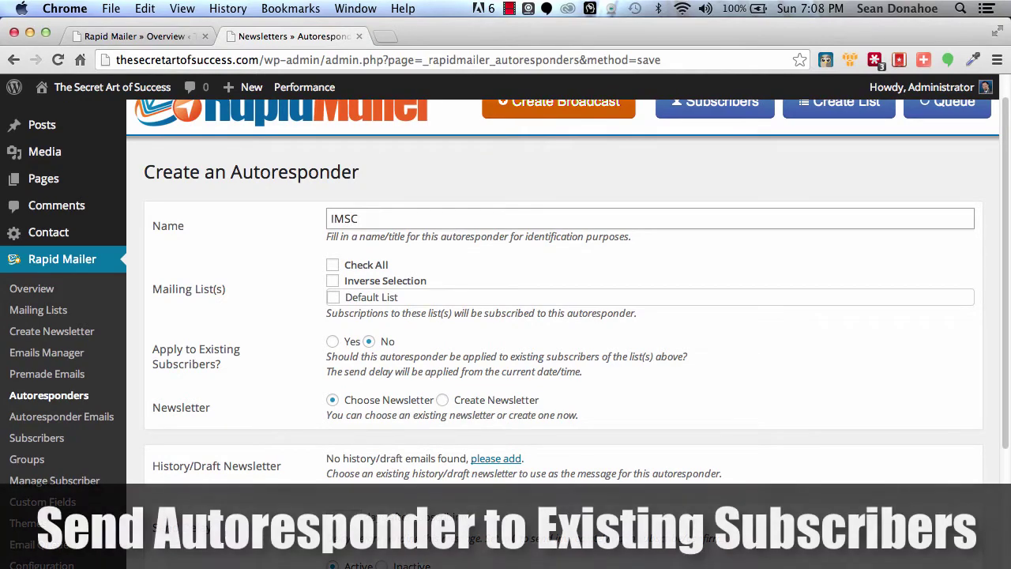
{"action": "type", "text": " Sign Up"}
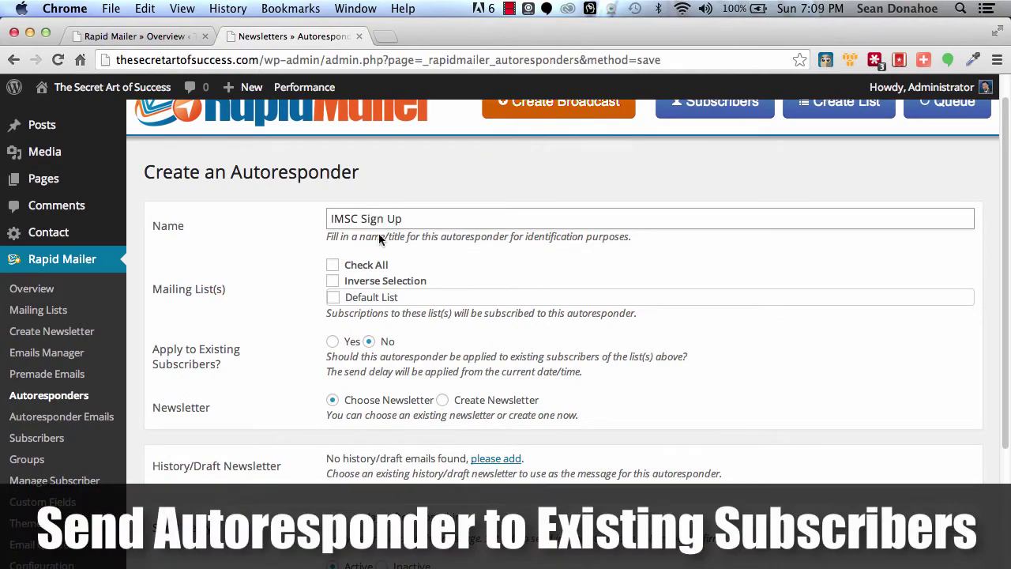
{"action": "left_click", "coordinate": [333, 297]}
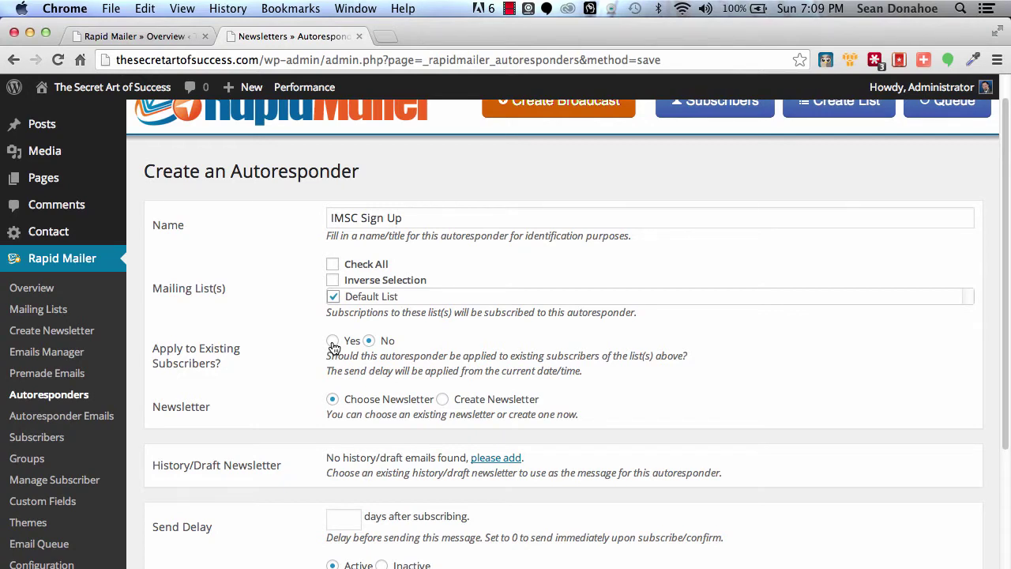
{"action": "left_click", "coordinate": [332, 341]}
{"action": "scroll", "coordinate": [283, 351], "scroll_direction": "down", "scroll_amount": 2}
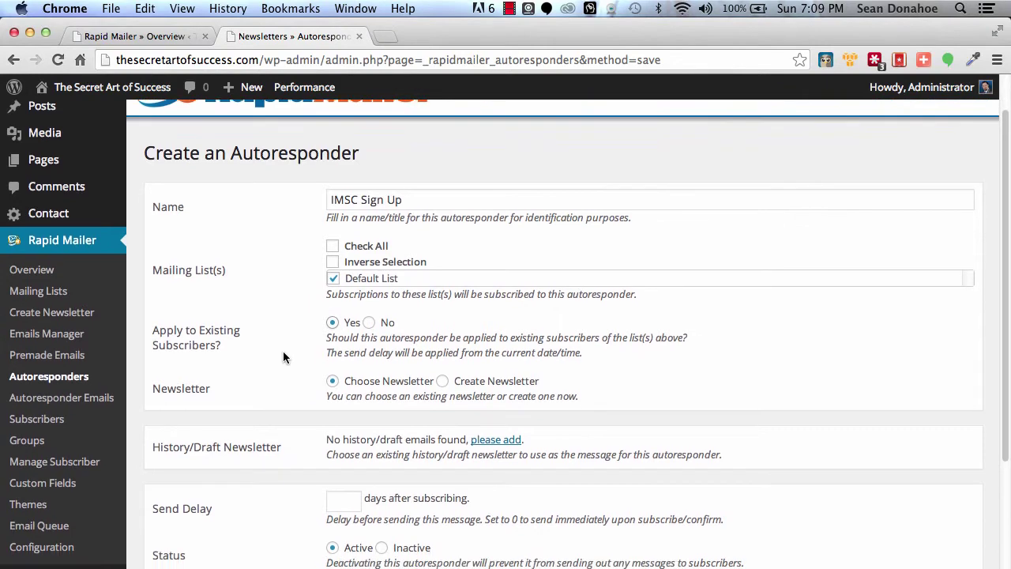
{"action": "scroll", "coordinate": [282, 357], "scroll_direction": "down", "scroll_amount": 1}
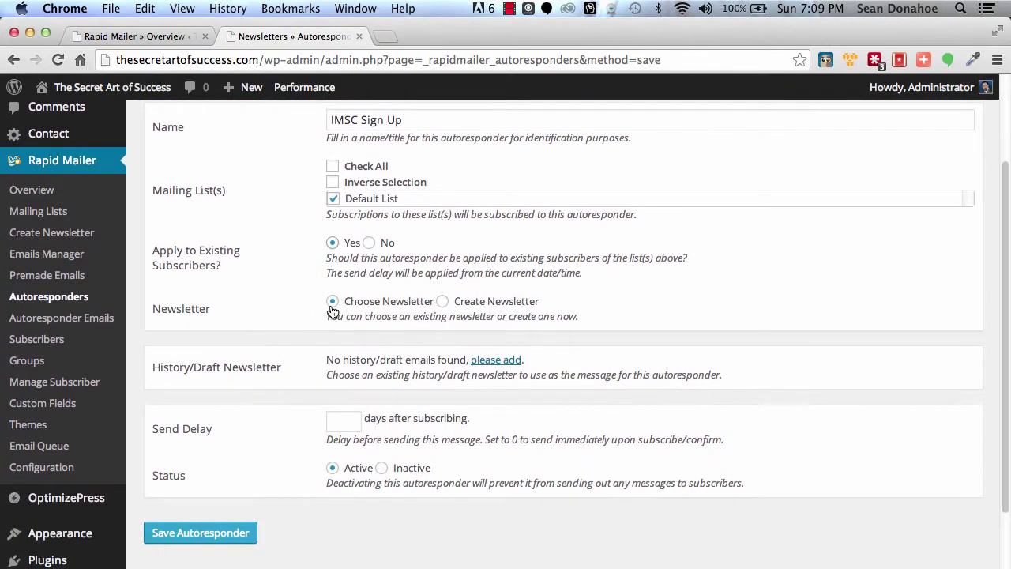
Step: Choose Create Newsletter for the autoresponder and look through the shortcode list
{"action": "left_click", "coordinate": [443, 300]}
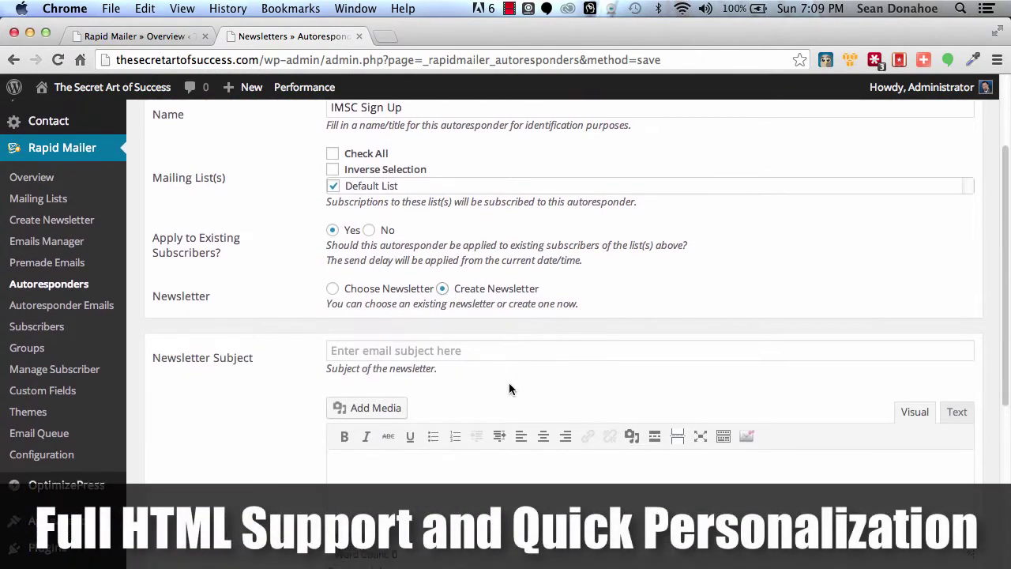
{"action": "scroll", "coordinate": [509, 382], "scroll_direction": "down", "scroll_amount": 5}
{"action": "scroll", "coordinate": [508, 387], "scroll_direction": "down", "scroll_amount": 1}
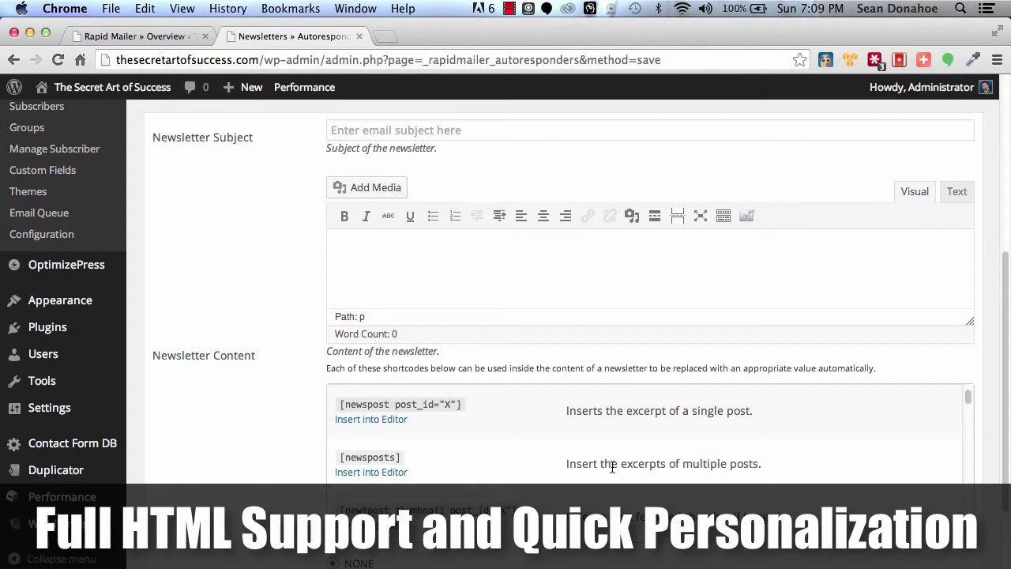
{"action": "scroll", "coordinate": [602, 466], "scroll_direction": "down", "scroll_amount": 1}
{"action": "scroll", "coordinate": [602, 465], "scroll_direction": "down", "scroll_amount": 2}
{"action": "scroll", "coordinate": [602, 466], "scroll_direction": "down", "scroll_amount": 2}
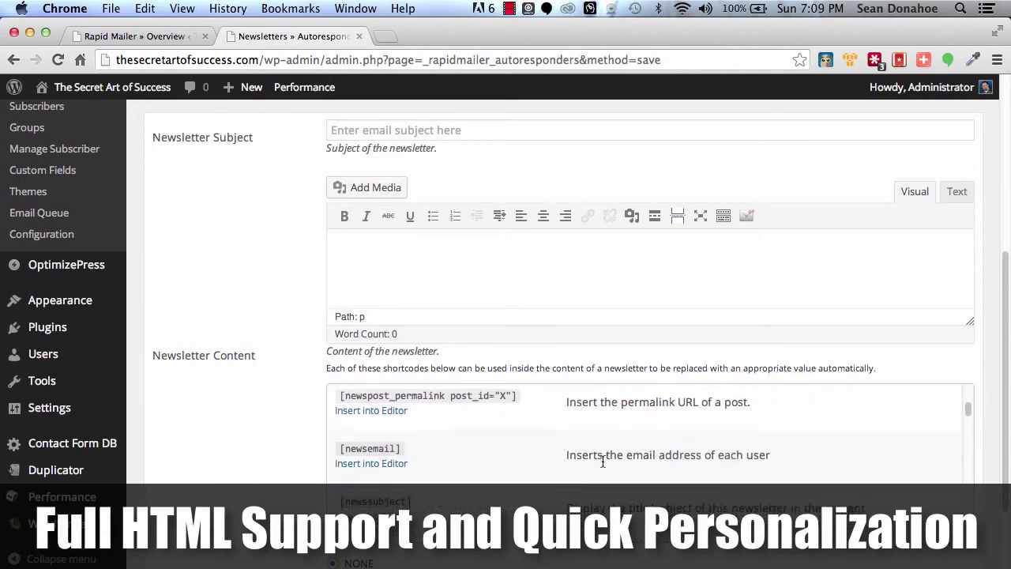
{"action": "scroll", "coordinate": [602, 466], "scroll_direction": "down", "scroll_amount": 1}
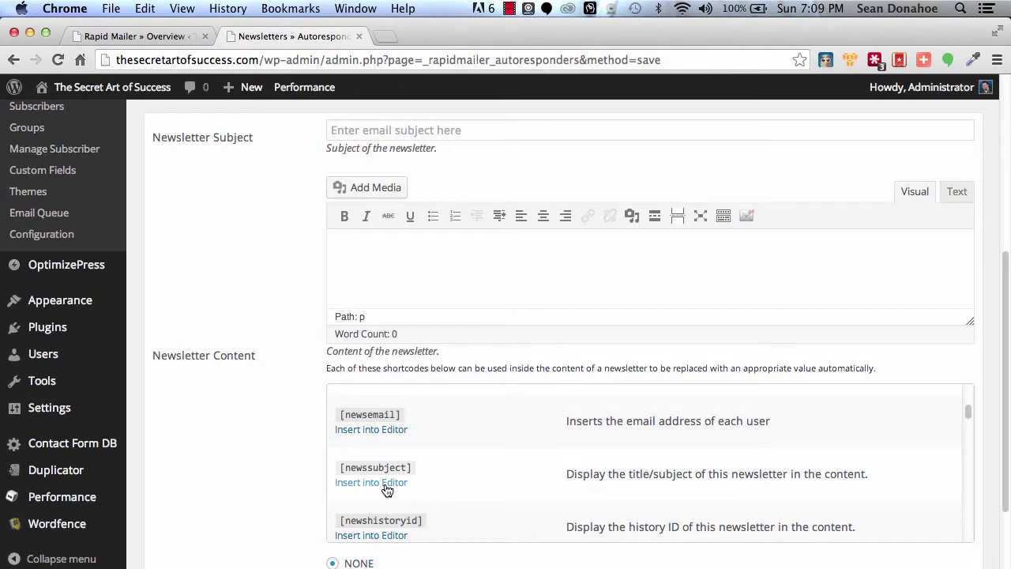
{"action": "scroll", "coordinate": [567, 510], "scroll_direction": "down", "scroll_amount": 1}
{"action": "scroll", "coordinate": [566, 510], "scroll_direction": "down", "scroll_amount": 3}
{"action": "scroll", "coordinate": [570, 496], "scroll_direction": "down", "scroll_amount": 2}
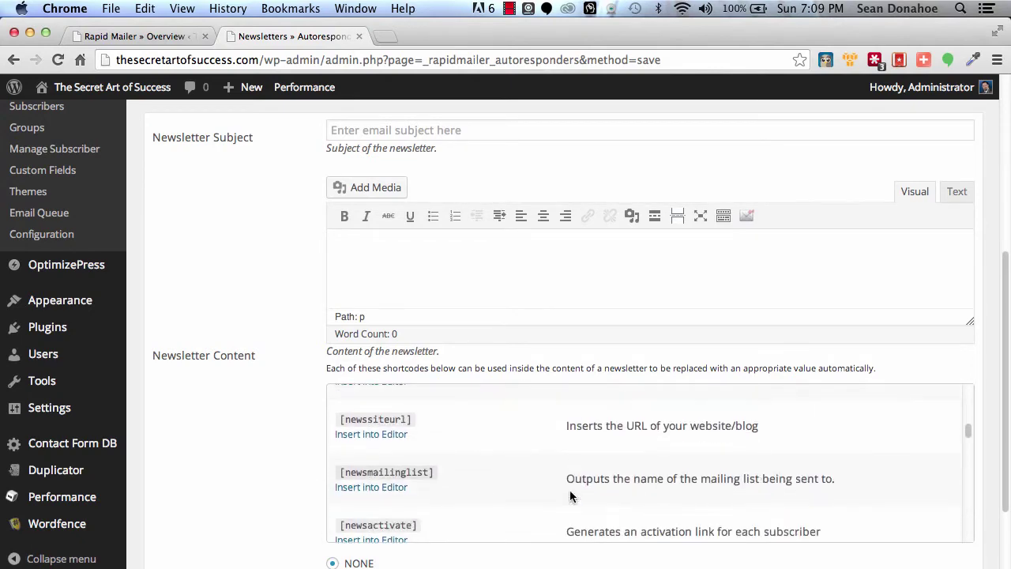
{"action": "scroll", "coordinate": [570, 496], "scroll_direction": "down", "scroll_amount": 3}
{"action": "scroll", "coordinate": [570, 496], "scroll_direction": "down", "scroll_amount": 3}
{"action": "scroll", "coordinate": [570, 496], "scroll_direction": "down", "scroll_amount": 3}
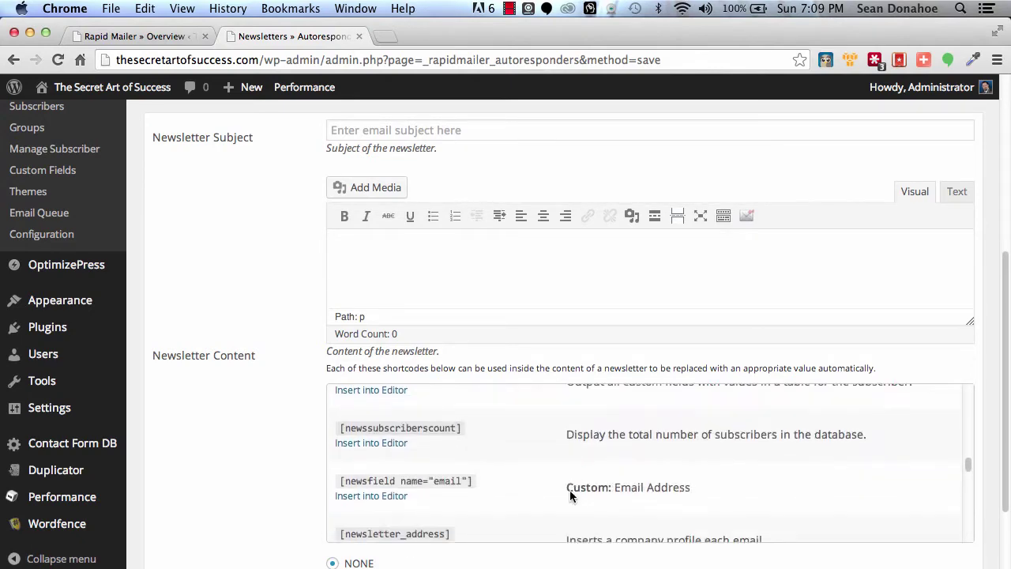
{"action": "scroll", "coordinate": [570, 496], "scroll_direction": "down", "scroll_amount": 2}
{"action": "scroll", "coordinate": [570, 490], "scroll_direction": "down", "scroll_amount": 2}
{"action": "scroll", "coordinate": [570, 490], "scroll_direction": "down", "scroll_amount": 3}
{"action": "scroll", "coordinate": [571, 491], "scroll_direction": "down", "scroll_amount": 3}
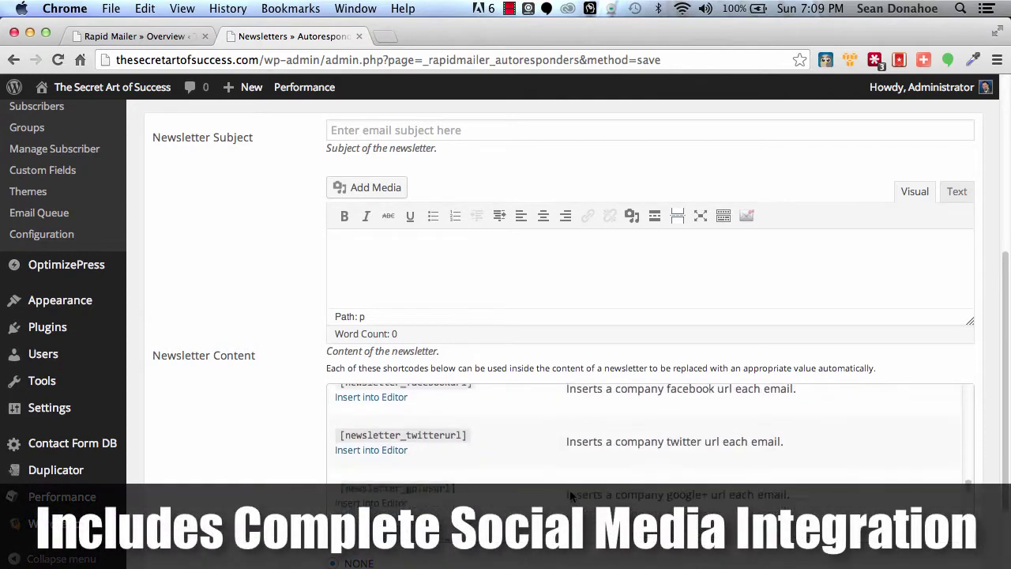
{"action": "scroll", "coordinate": [570, 490], "scroll_direction": "down", "scroll_amount": 2}
{"action": "scroll", "coordinate": [569, 496], "scroll_direction": "down", "scroll_amount": 3}
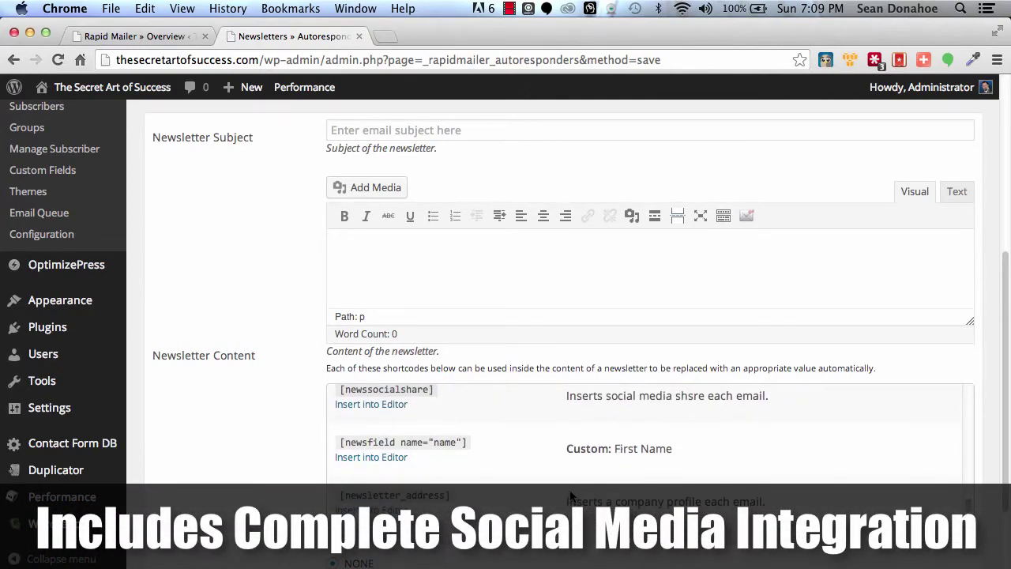
{"action": "scroll", "coordinate": [571, 494], "scroll_direction": "down", "scroll_amount": 3}
{"action": "scroll", "coordinate": [570, 491], "scroll_direction": "down", "scroll_amount": 3}
{"action": "scroll", "coordinate": [571, 491], "scroll_direction": "down", "scroll_amount": 3}
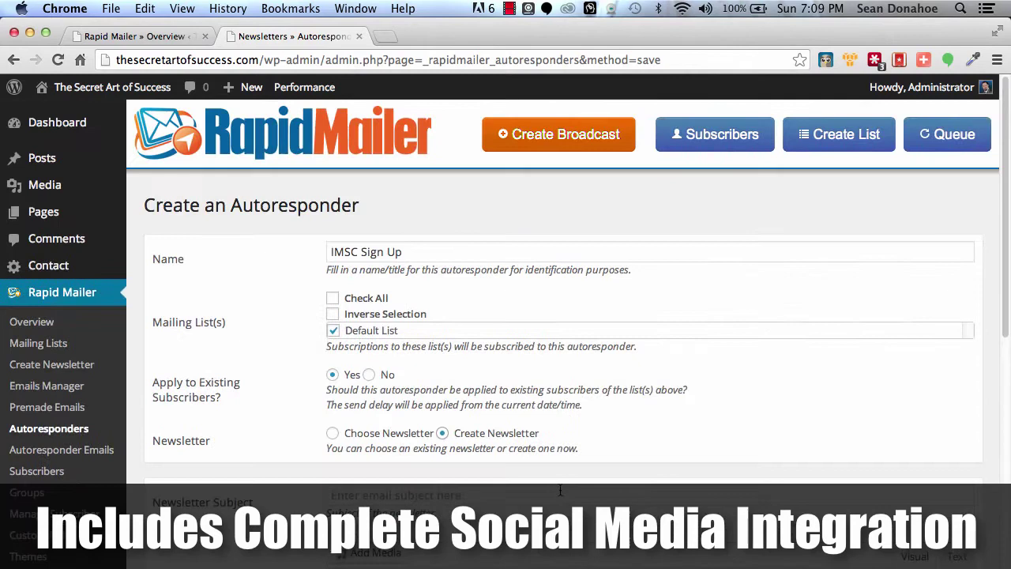
{"action": "scroll", "coordinate": [474, 490], "scroll_direction": "down", "scroll_amount": 4}
{"action": "scroll", "coordinate": [316, 494], "scroll_direction": "down", "scroll_amount": 1}
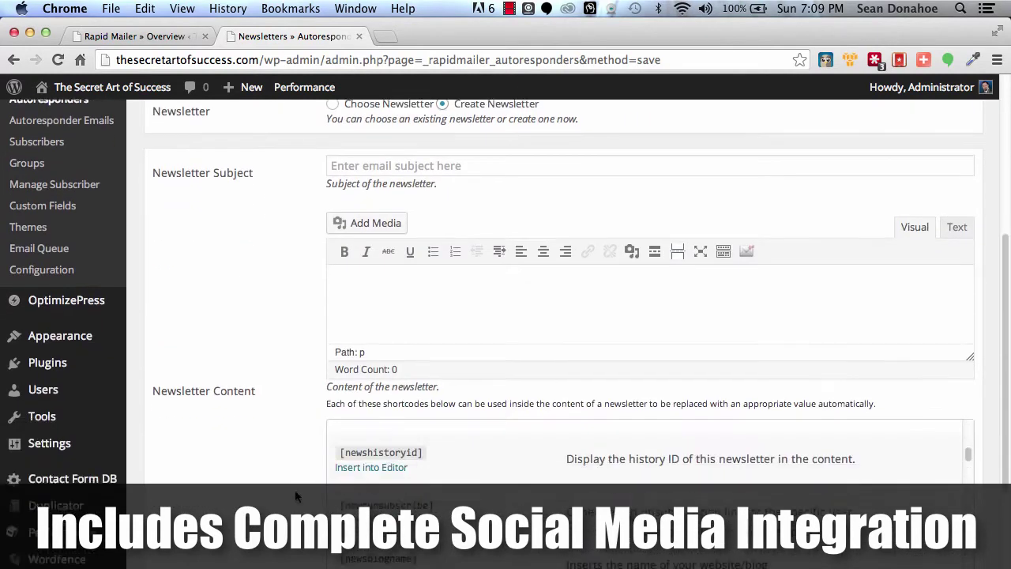
{"action": "scroll", "coordinate": [296, 495], "scroll_direction": "down", "scroll_amount": 2}
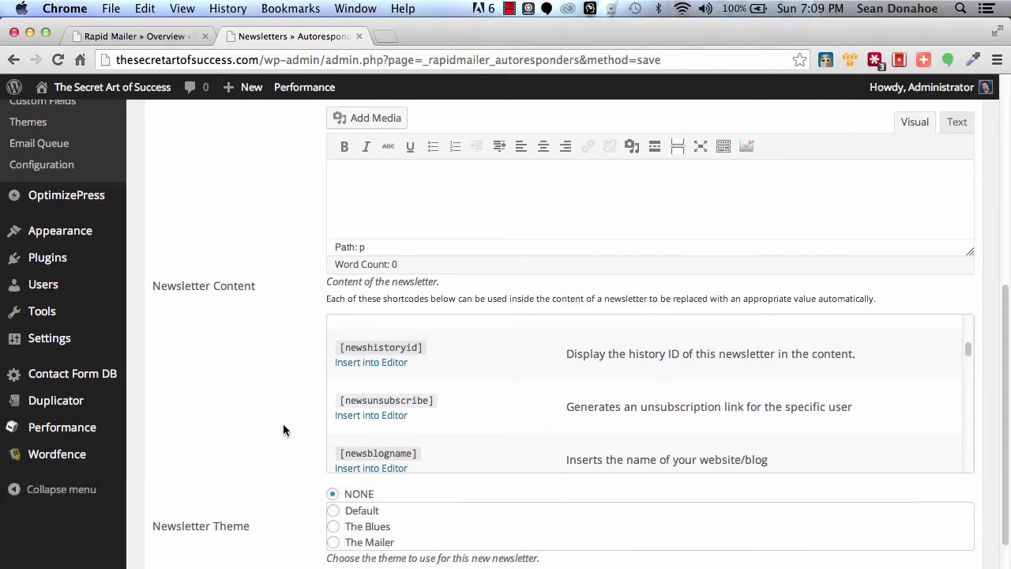
{"action": "scroll", "coordinate": [285, 430], "scroll_direction": "down", "scroll_amount": 4}
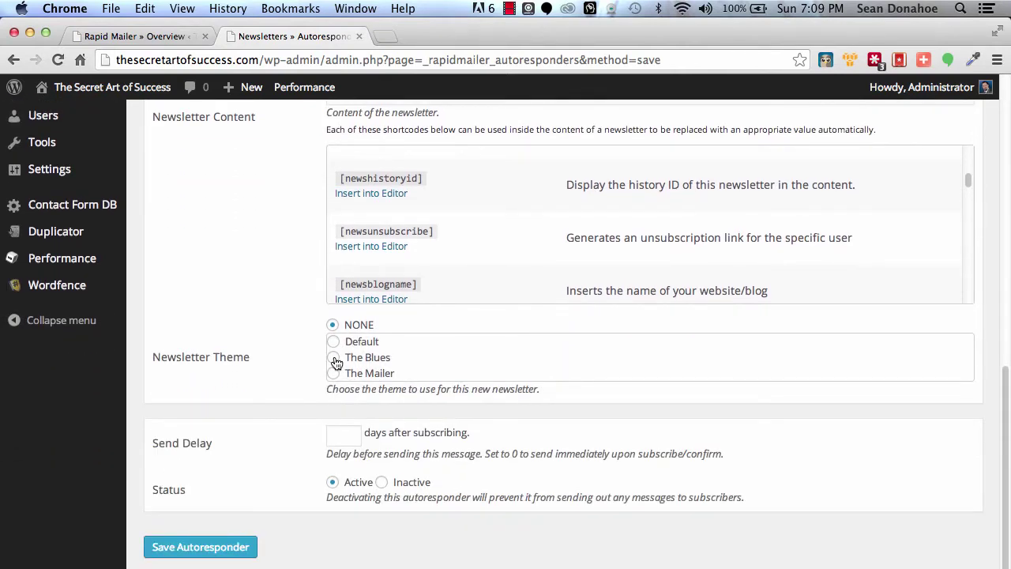
Step: Set the autoresponder's send delay to 0 days
{"action": "left_click", "coordinate": [349, 439]}
{"action": "type", "text": "0"}
{"action": "scroll", "coordinate": [190, 357], "scroll_direction": "up", "scroll_amount": 1}
{"action": "scroll", "coordinate": [202, 361], "scroll_direction": "up", "scroll_amount": 15}
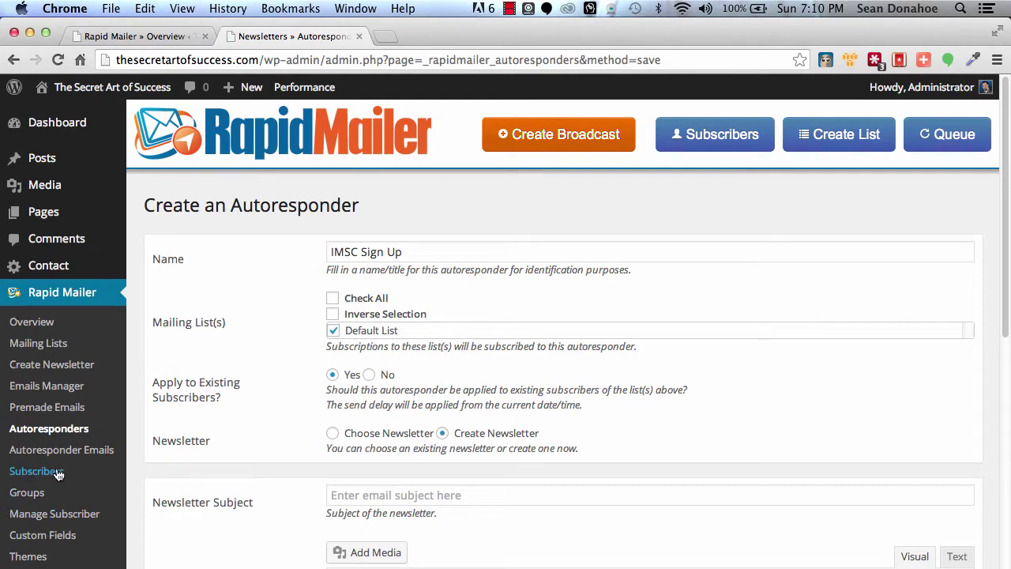
Step: On Manage Subscriber, choose emailtest.csv as the import file and tick Default List
{"action": "left_click", "coordinate": [82, 514]}
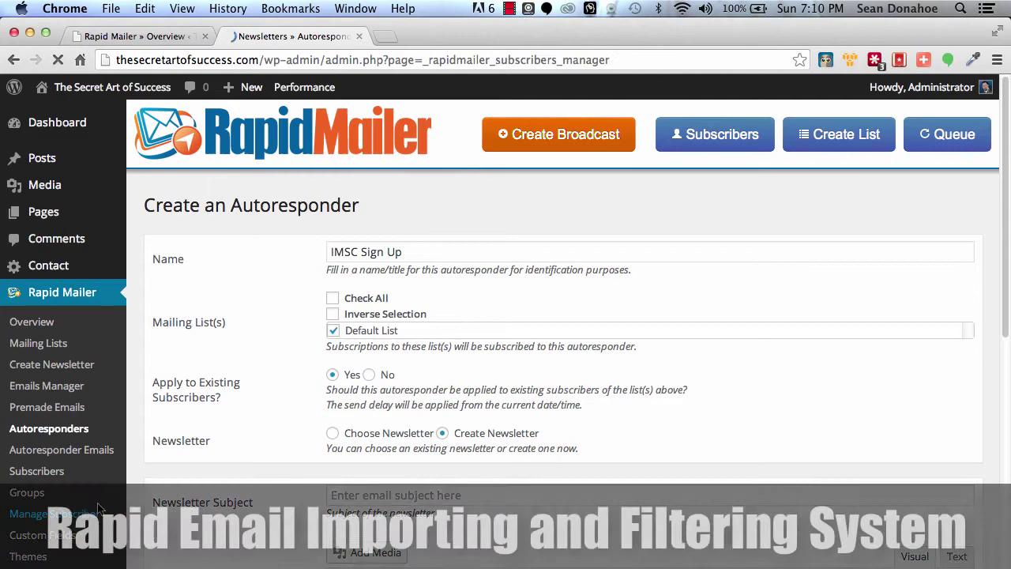
{"action": "left_click", "coordinate": [340, 309]}
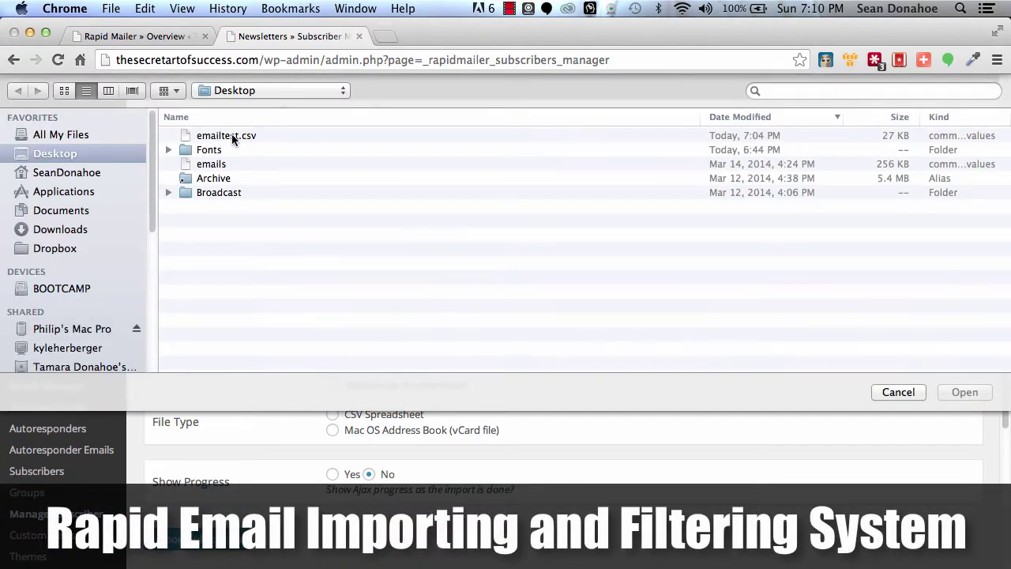
{"action": "left_click", "coordinate": [232, 135]}
{"action": "left_click", "coordinate": [964, 395]}
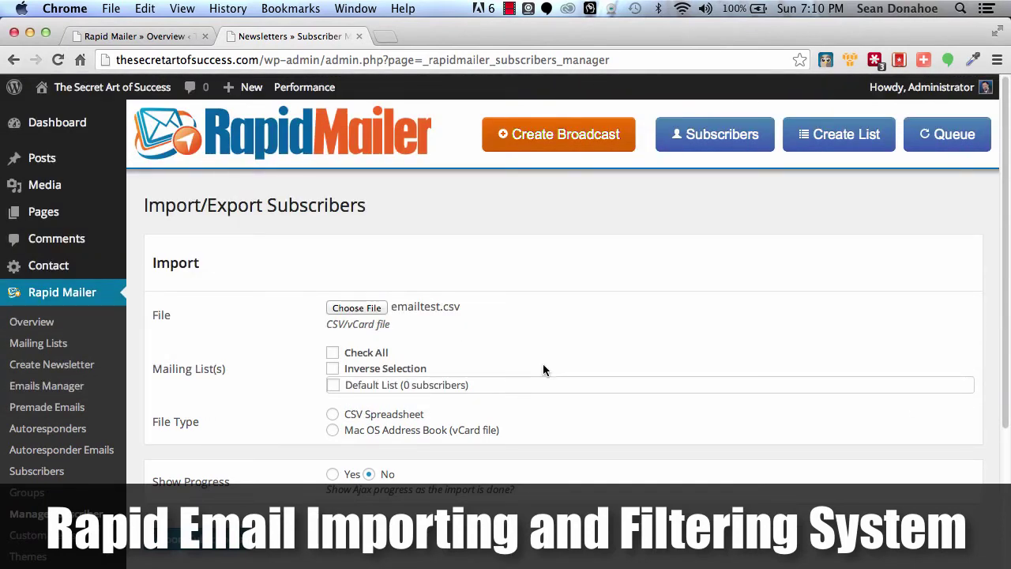
{"action": "left_click", "coordinate": [333, 387]}
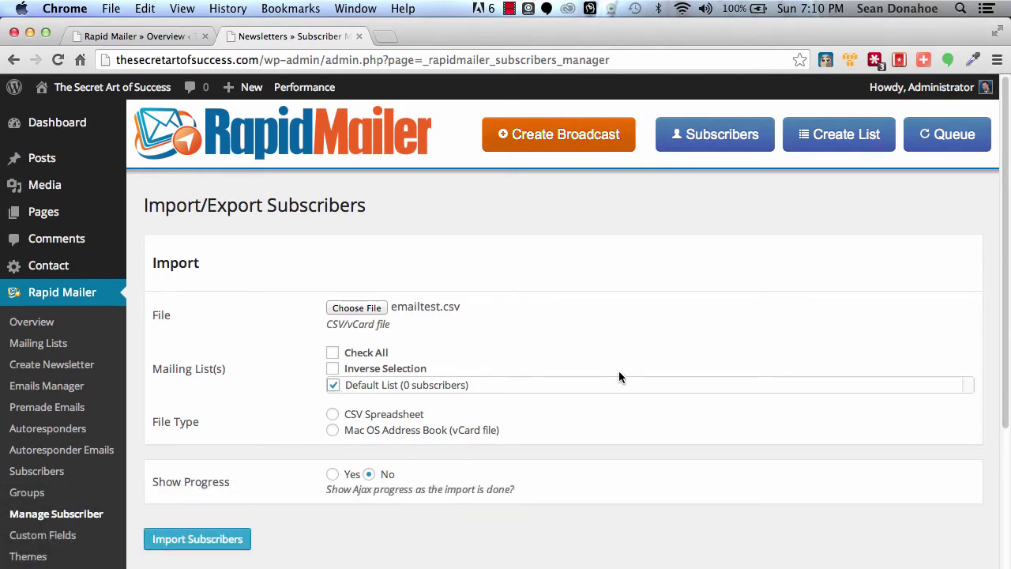
{"action": "scroll", "coordinate": [606, 367], "scroll_direction": "down", "scroll_amount": 1}
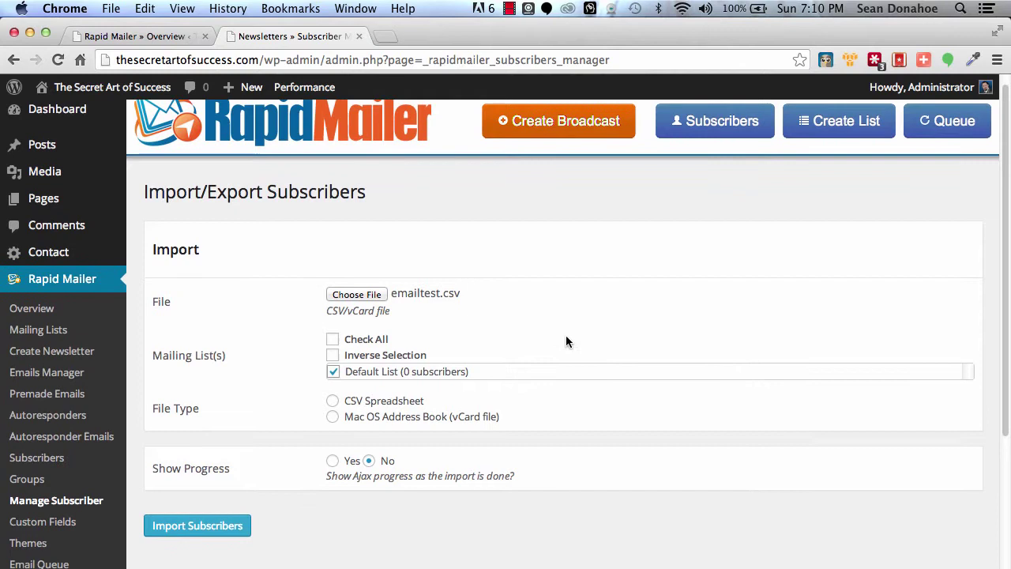
Step: Set the import type to CSV Spreadsheet, map Email Address to column 1, and turn Show Progress on
{"action": "left_click", "coordinate": [333, 400]}
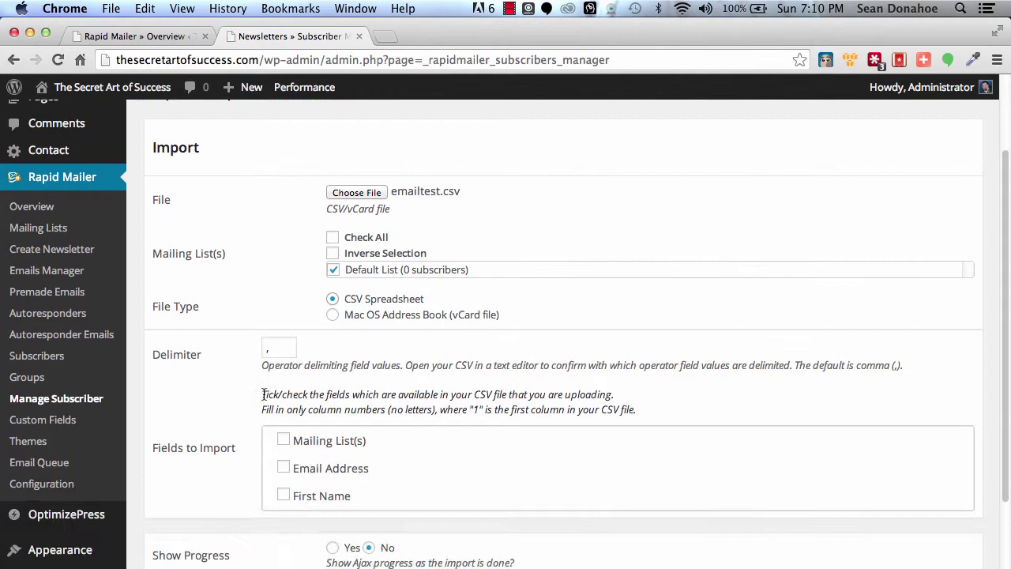
{"action": "scroll", "coordinate": [253, 394], "scroll_direction": "down", "scroll_amount": 3}
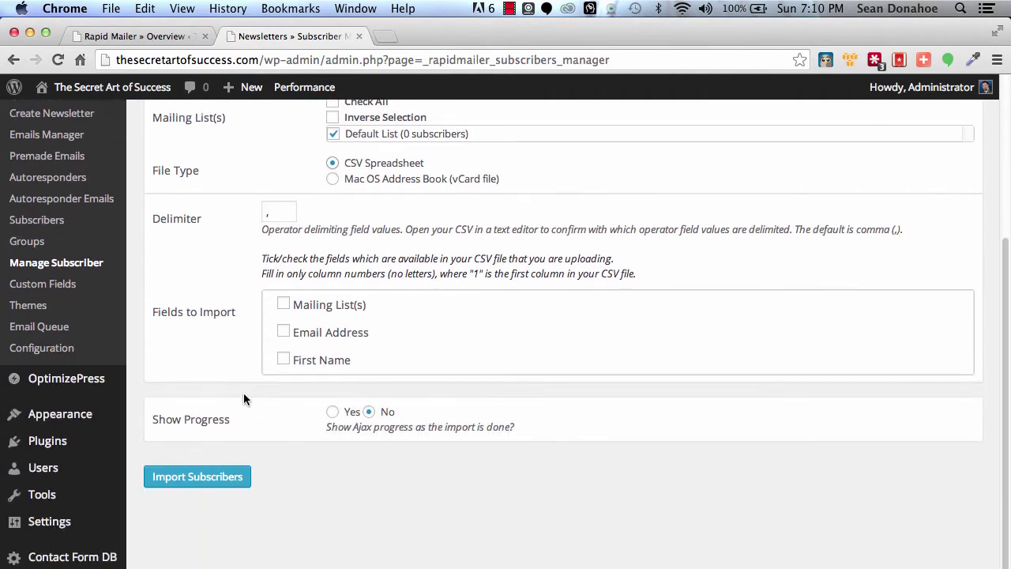
{"action": "left_click", "coordinate": [284, 332]}
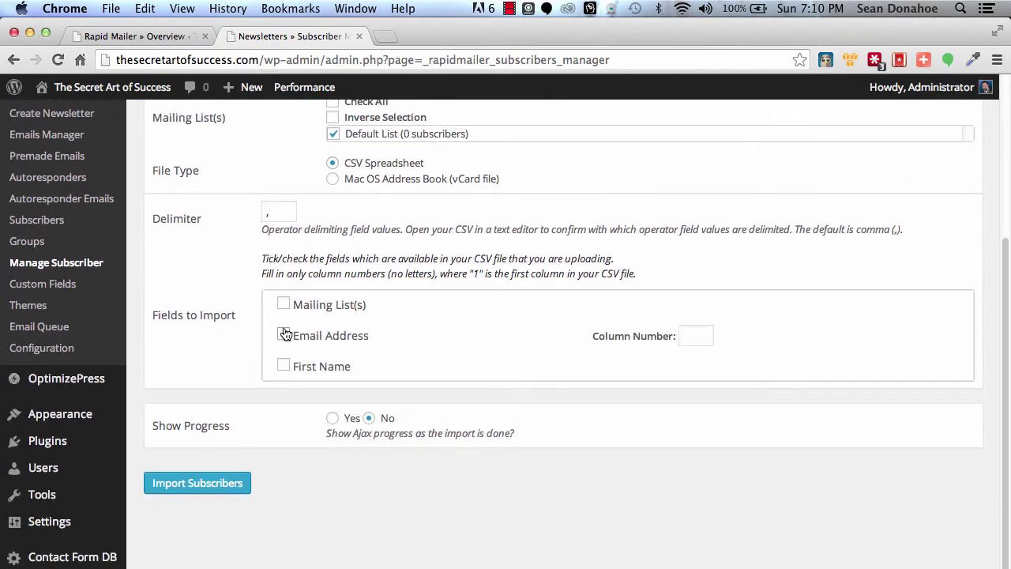
{"action": "type", "text": "1"}
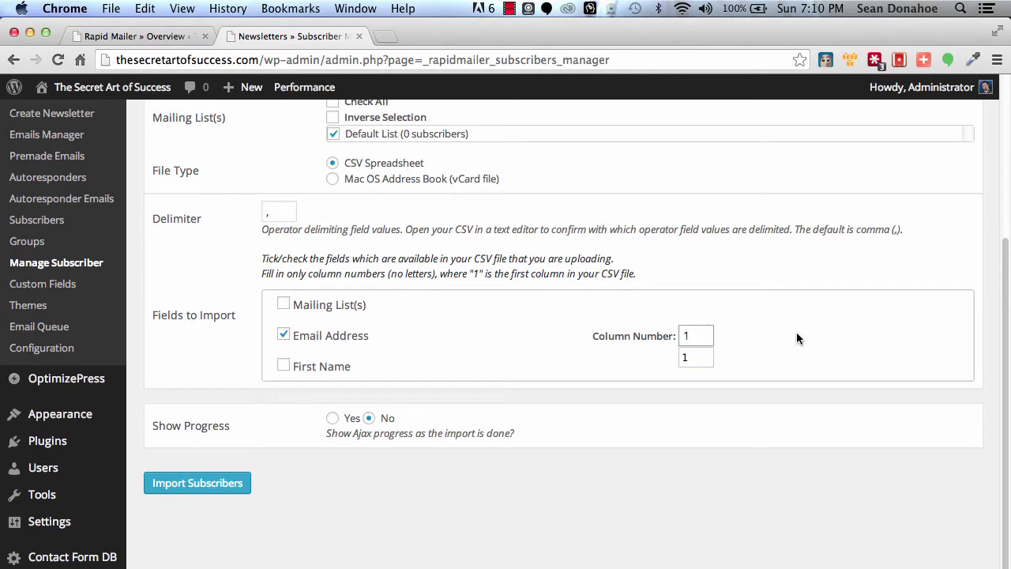
{"action": "left_click", "coordinate": [798, 331]}
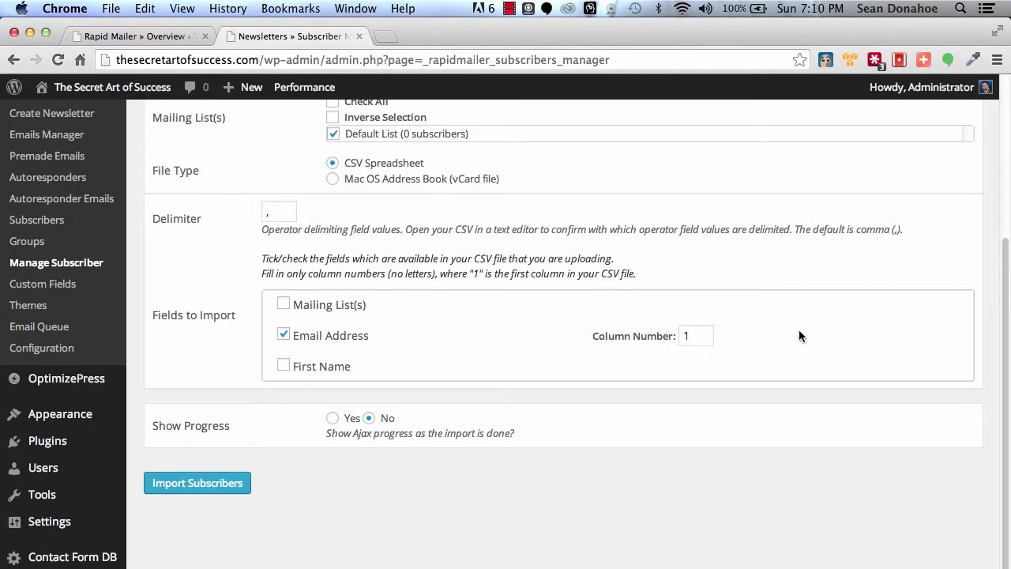
{"action": "left_click", "coordinate": [332, 419]}
{"action": "scroll", "coordinate": [250, 402], "scroll_direction": "up", "scroll_amount": 2}
{"action": "scroll", "coordinate": [250, 401], "scroll_direction": "up", "scroll_amount": 4}
{"action": "scroll", "coordinate": [250, 401], "scroll_direction": "down", "scroll_amount": 8}
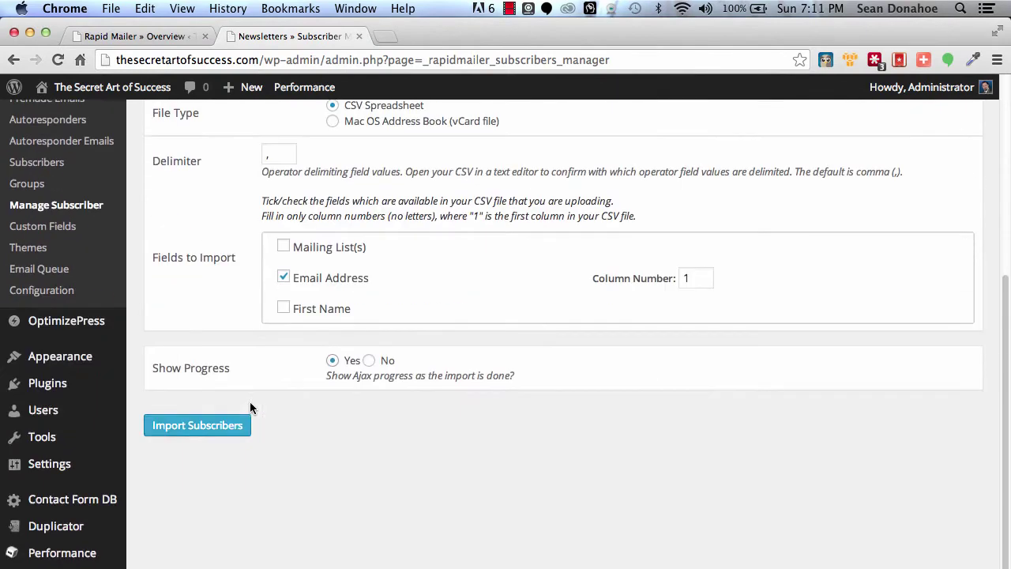
Step: Submit the import settings and start importing, watching progress reach 235 of 1000 subscribers
{"action": "left_click", "coordinate": [196, 431]}
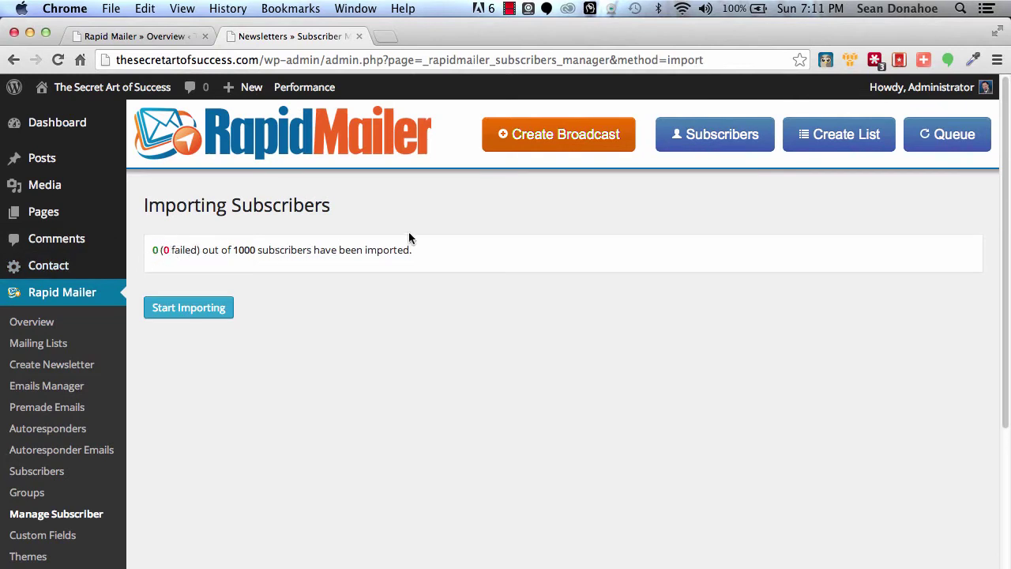
{"action": "left_click", "coordinate": [184, 309]}
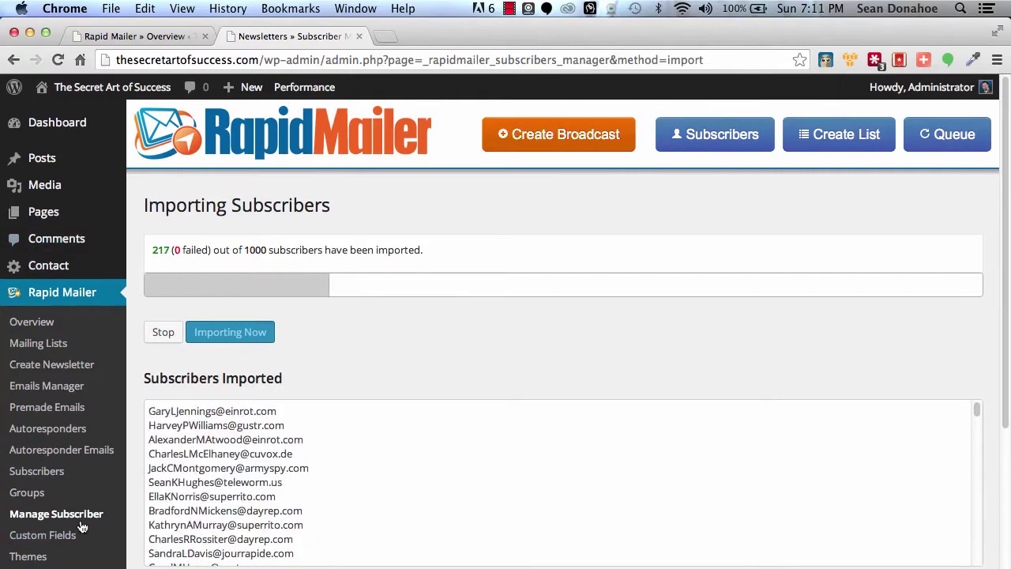
{"action": "scroll", "coordinate": [79, 528], "scroll_direction": "down", "scroll_amount": 1}
{"action": "scroll", "coordinate": [79, 528], "scroll_direction": "down", "scroll_amount": 3}
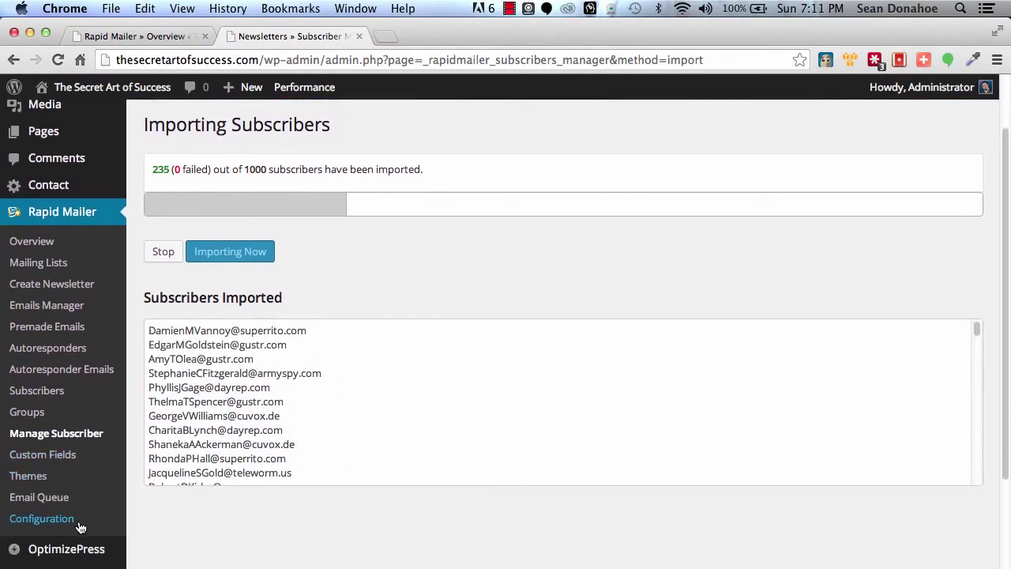
Step: Open Custom Fields in a new tab, which lists First Name and Email Address
{"action": "right_click", "coordinate": [22, 462]}
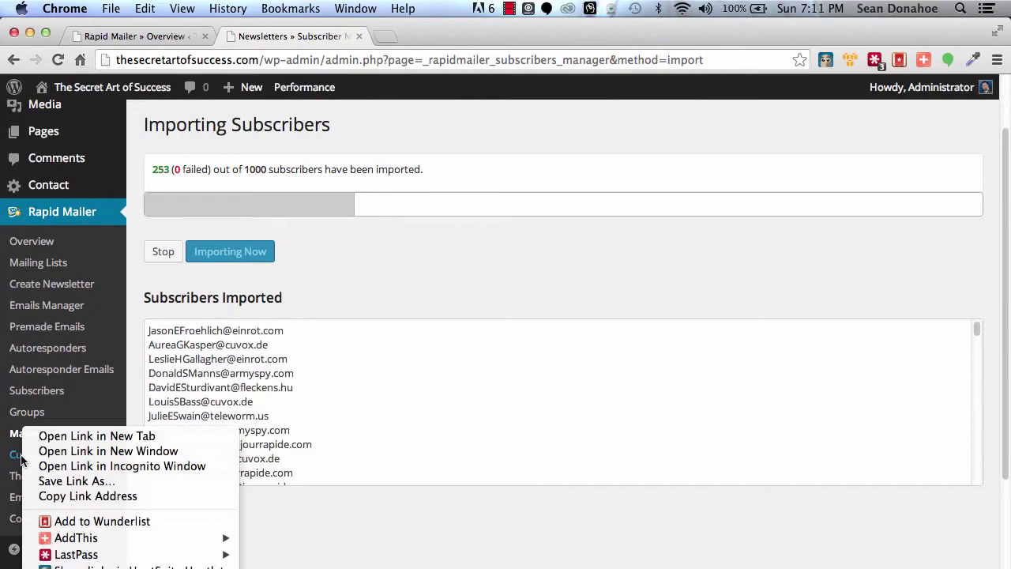
{"action": "left_click", "coordinate": [116, 441]}
{"action": "left_click", "coordinate": [462, 36]}
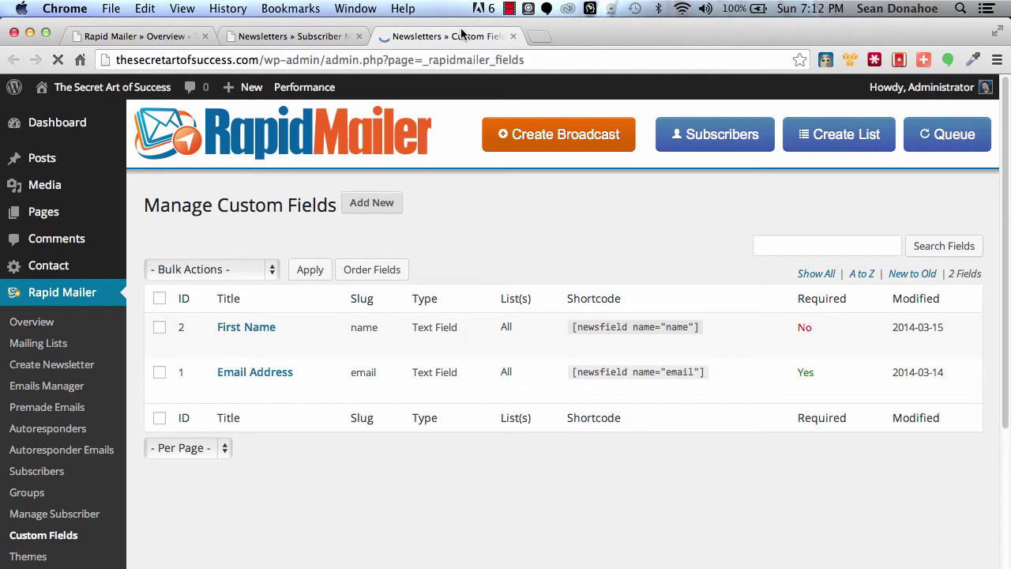
{"action": "left_click", "coordinate": [20, 560]}
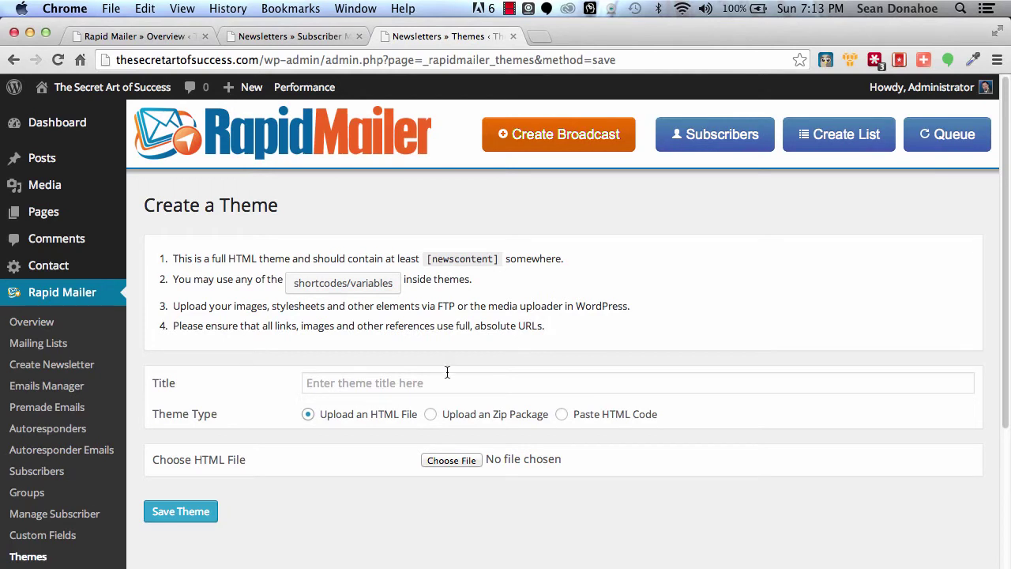
{"action": "left_click", "coordinate": [587, 423]}
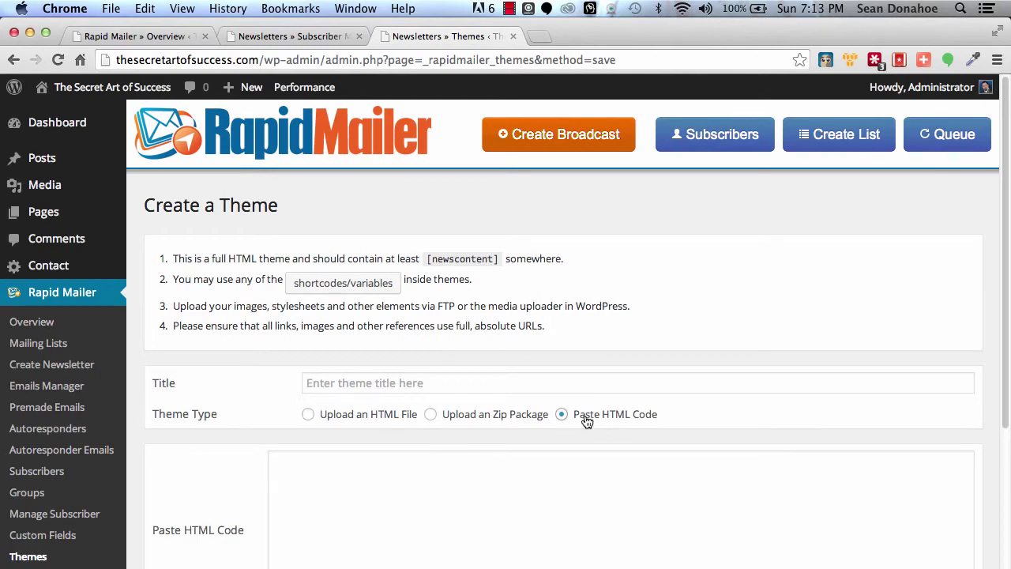
{"action": "scroll", "coordinate": [414, 543], "scroll_direction": "down", "scroll_amount": 2}
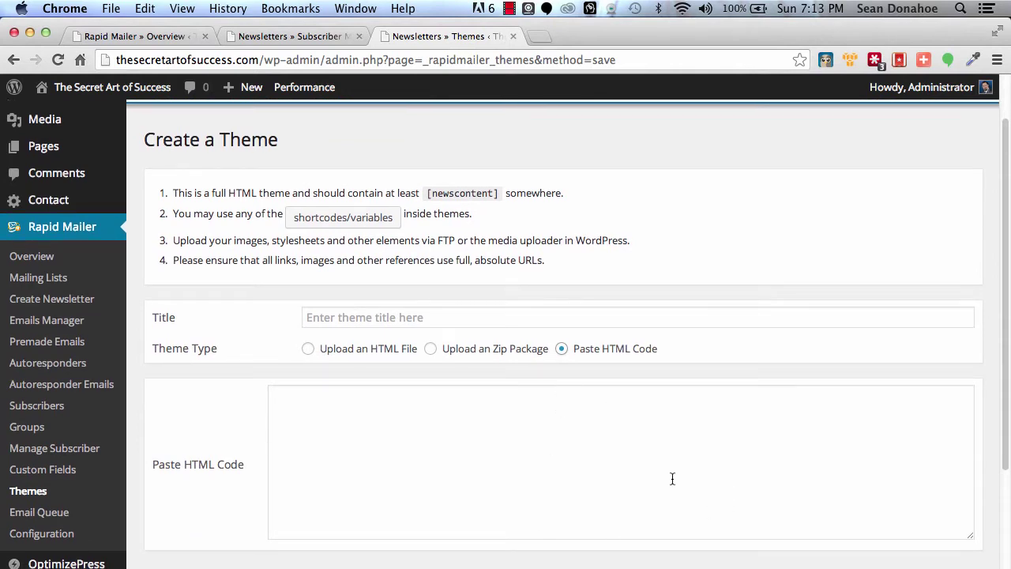
{"action": "left_click", "coordinate": [428, 349]}
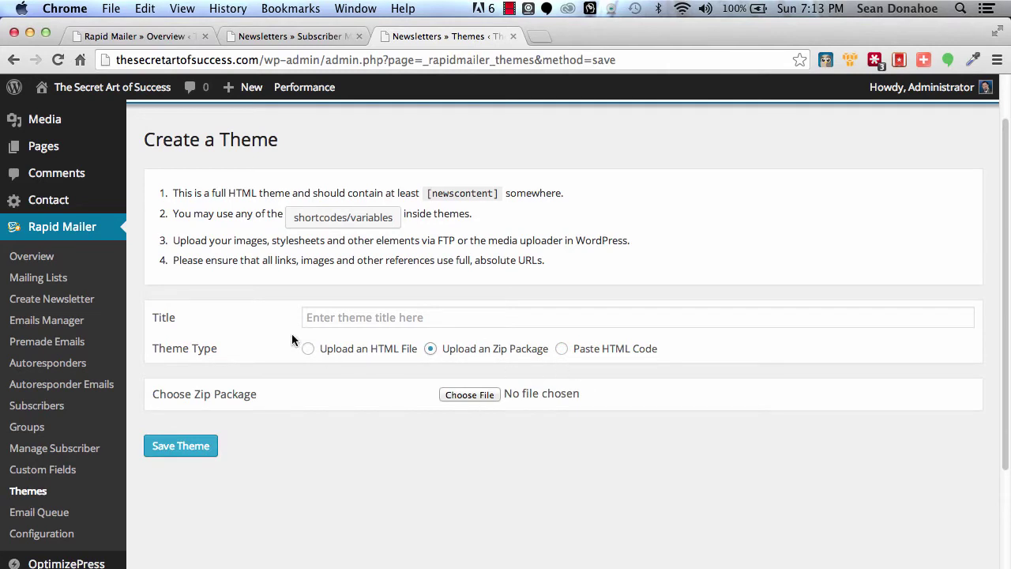
{"action": "left_click", "coordinate": [325, 348]}
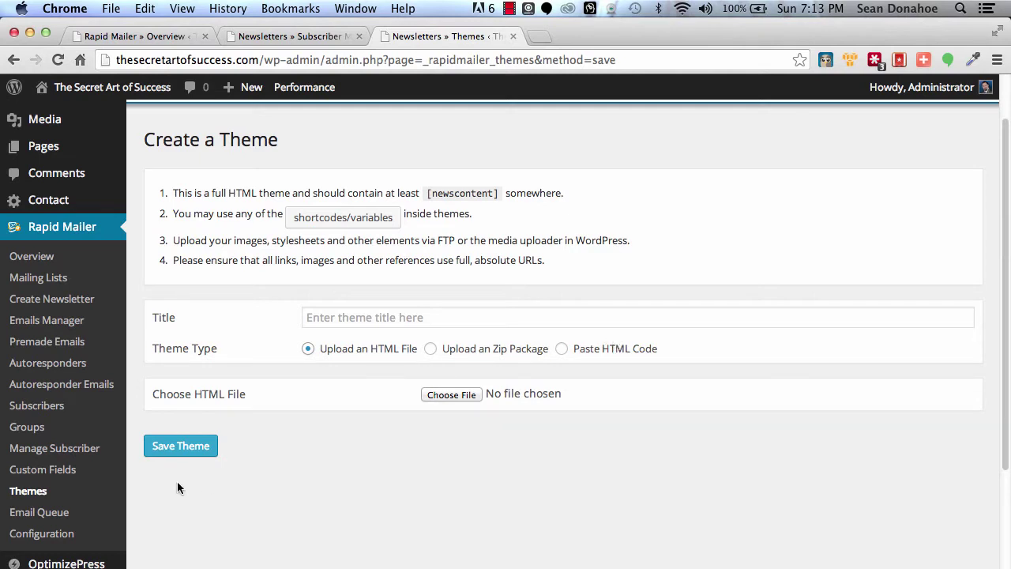
Step: Check the Email Queue: no emails waiting, and 20 emails sent every two minutes
{"action": "left_click", "coordinate": [59, 513]}
{"action": "scroll", "coordinate": [346, 485], "scroll_direction": "down", "scroll_amount": 3}
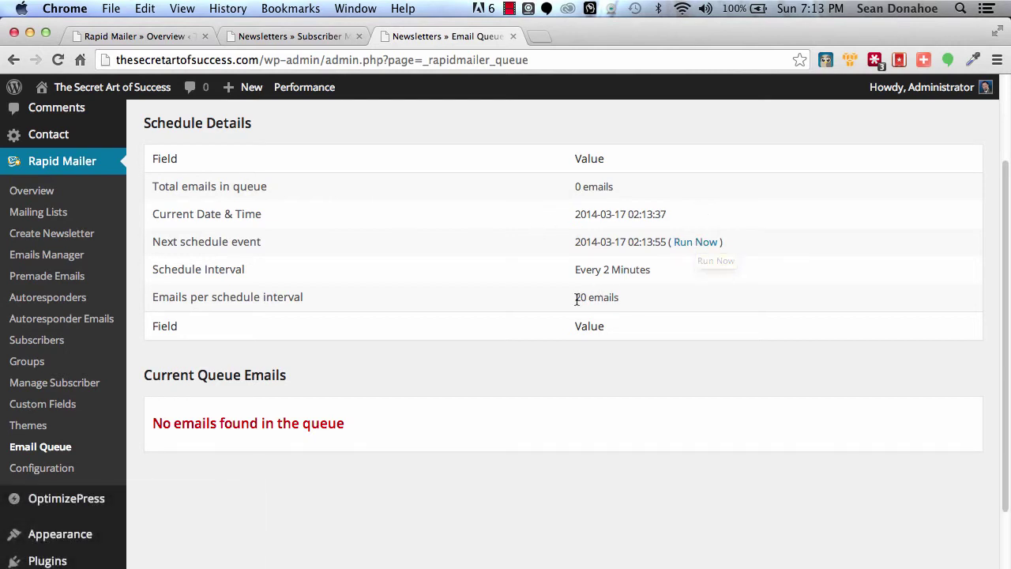
{"action": "mouse_move", "coordinate": [594, 298]}
{"action": "left_mouse_down"}
{"action": "mouse_move", "coordinate": [577, 299]}
{"action": "mouse_move", "coordinate": [621, 298]}
{"action": "left_mouse_up"}
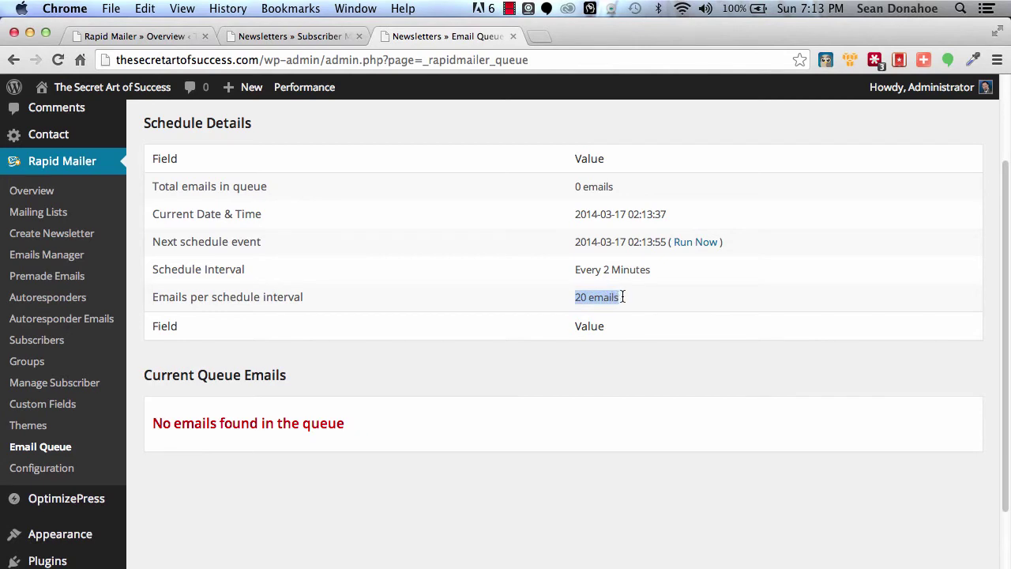
{"action": "left_click", "coordinate": [690, 308]}
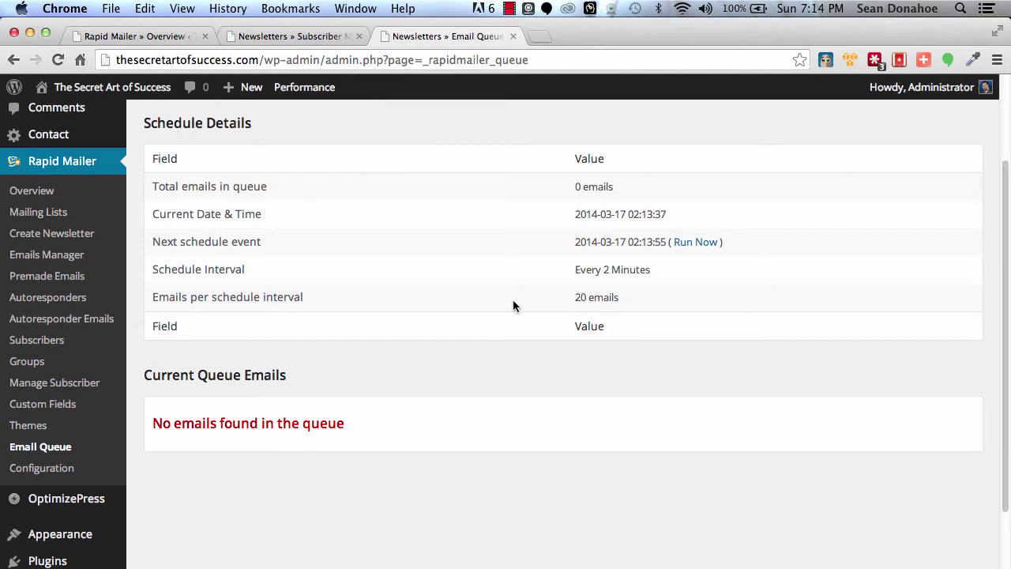
{"action": "left_click", "coordinate": [35, 473]}
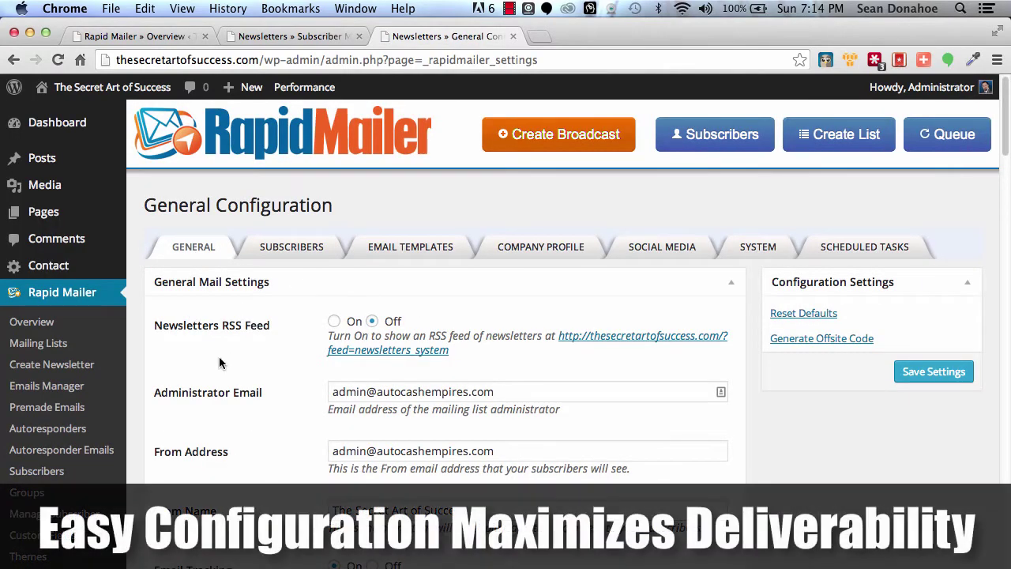
Step: Scroll through General Configuration: email tracking on, cPanel server type, and WP Mail selected
{"action": "scroll", "coordinate": [277, 387], "scroll_direction": "down", "scroll_amount": 1}
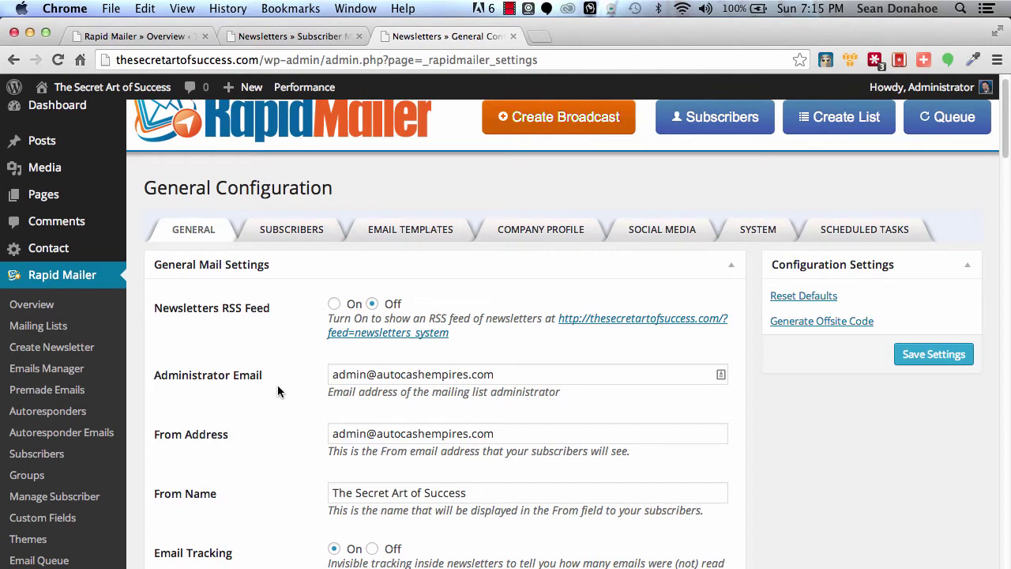
{"action": "scroll", "coordinate": [277, 391], "scroll_direction": "up", "scroll_amount": 1}
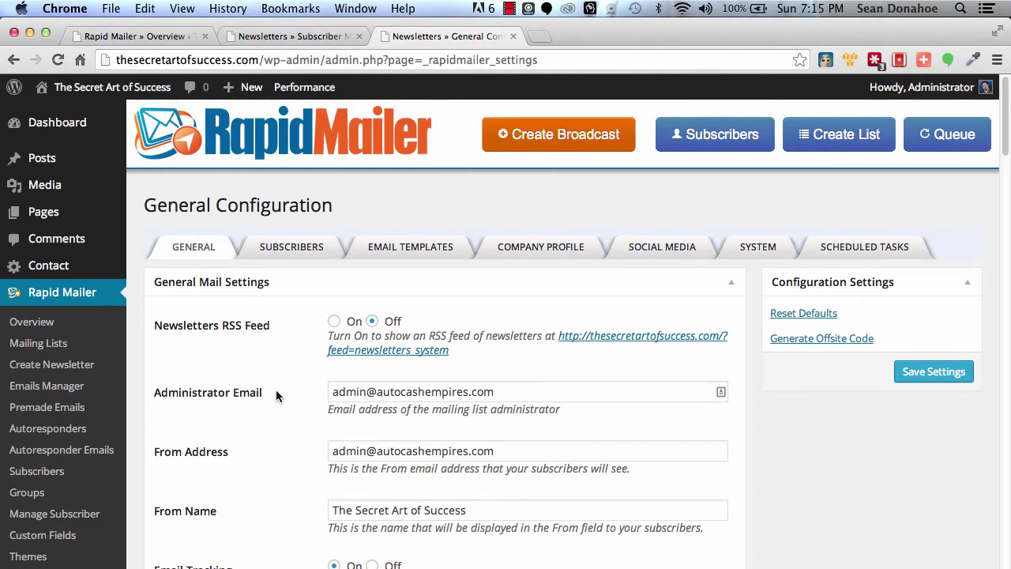
{"action": "scroll", "coordinate": [276, 395], "scroll_direction": "down", "scroll_amount": 1}
{"action": "scroll", "coordinate": [275, 395], "scroll_direction": "down", "scroll_amount": 2}
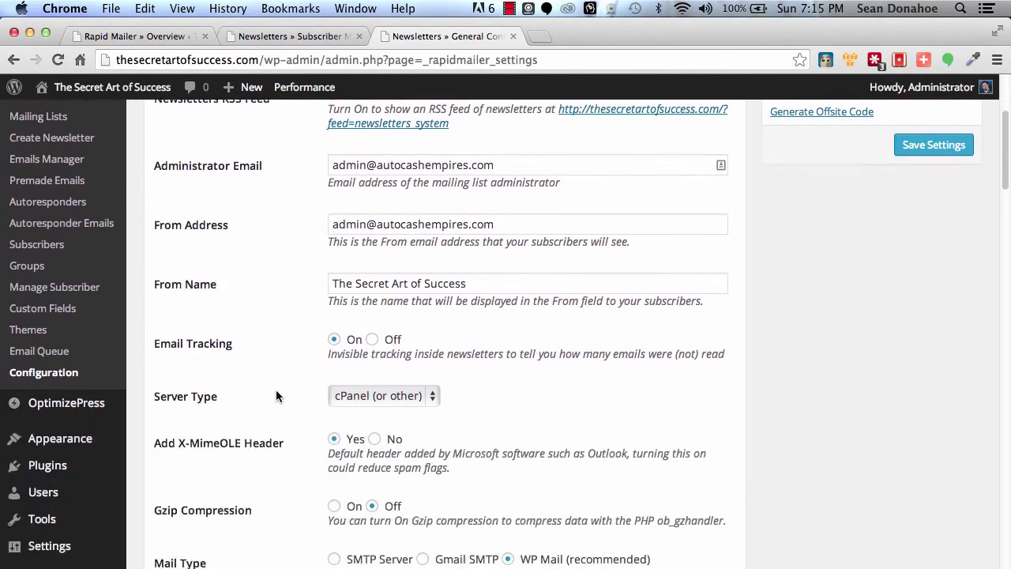
Step: Set the Mail Type to SMTP Server, after briefly trying Gmail SMTP and WP Mail
{"action": "scroll", "coordinate": [275, 395], "scroll_direction": "down", "scroll_amount": 5}
{"action": "scroll", "coordinate": [276, 395], "scroll_direction": "down", "scroll_amount": 1}
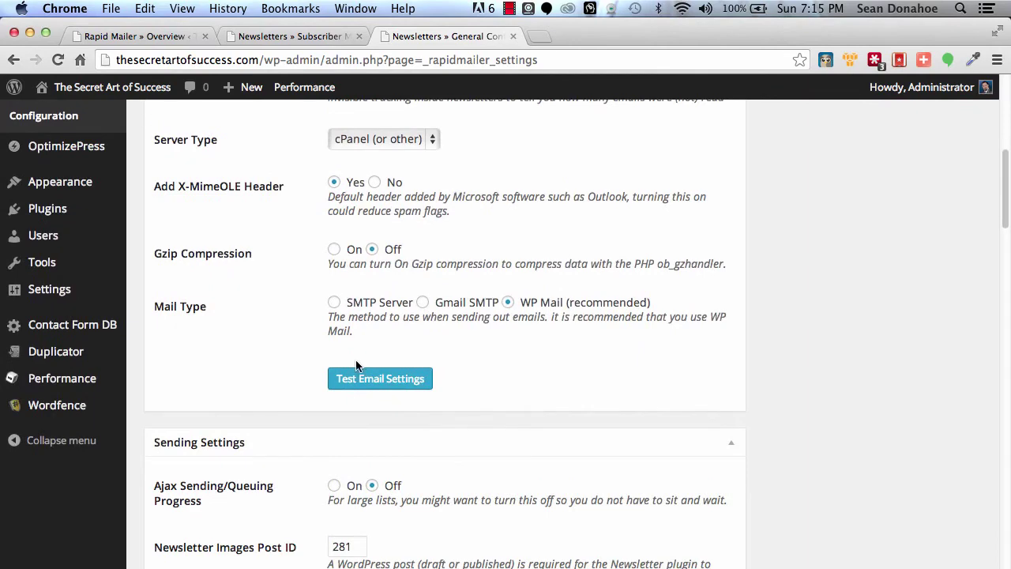
{"action": "left_click", "coordinate": [433, 304]}
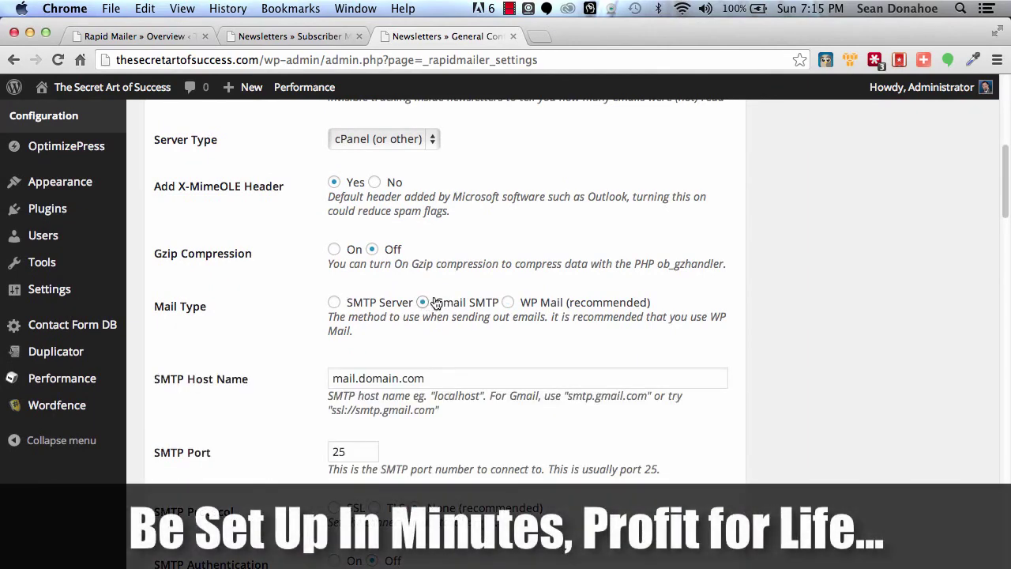
{"action": "left_click", "coordinate": [508, 306]}
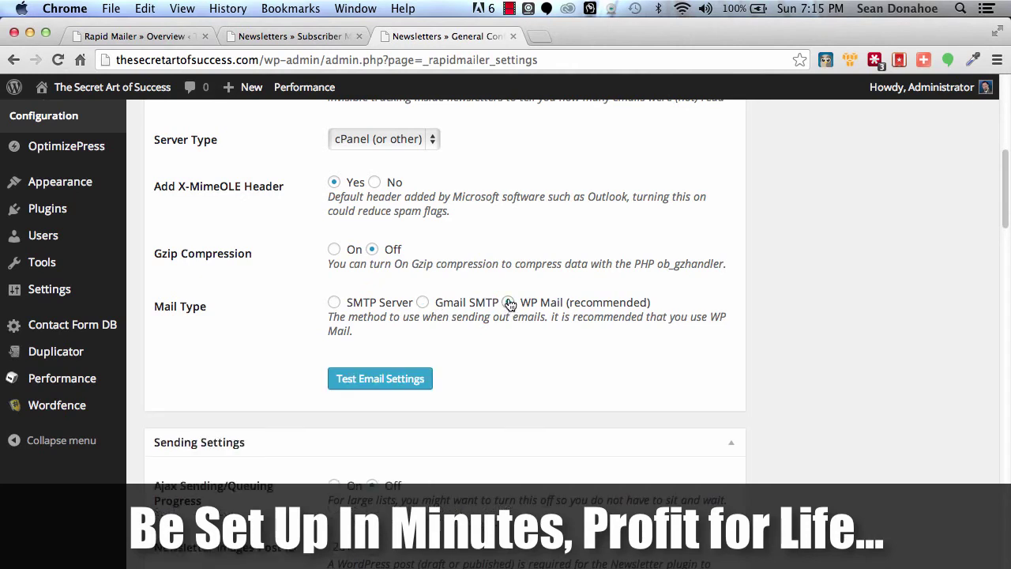
{"action": "left_click", "coordinate": [334, 304]}
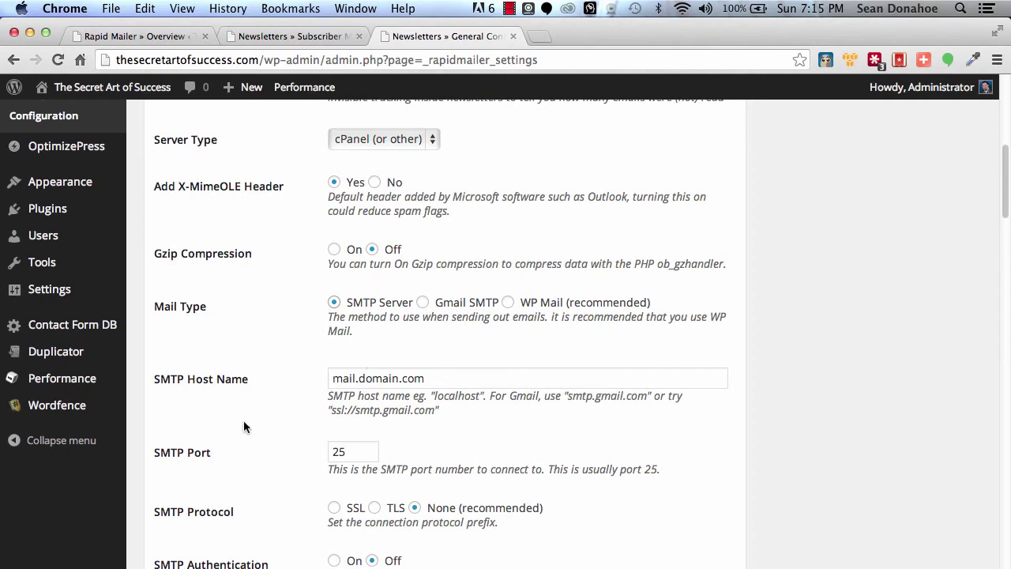
Step: Scroll down through the SMTP host, port and remaining settings, then back up
{"action": "scroll", "coordinate": [243, 427], "scroll_direction": "down", "scroll_amount": 3}
{"action": "scroll", "coordinate": [243, 426], "scroll_direction": "down", "scroll_amount": 4}
{"action": "scroll", "coordinate": [243, 426], "scroll_direction": "down", "scroll_amount": 2}
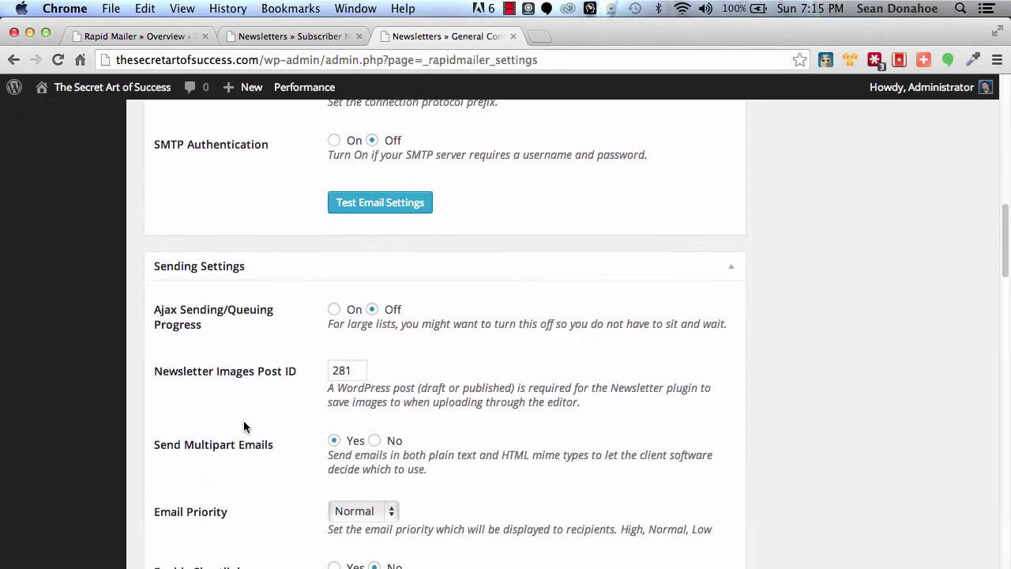
{"action": "scroll", "coordinate": [243, 427], "scroll_direction": "down", "scroll_amount": 1}
{"action": "scroll", "coordinate": [243, 427], "scroll_direction": "down", "scroll_amount": 10}
{"action": "scroll", "coordinate": [243, 427], "scroll_direction": "down", "scroll_amount": 5}
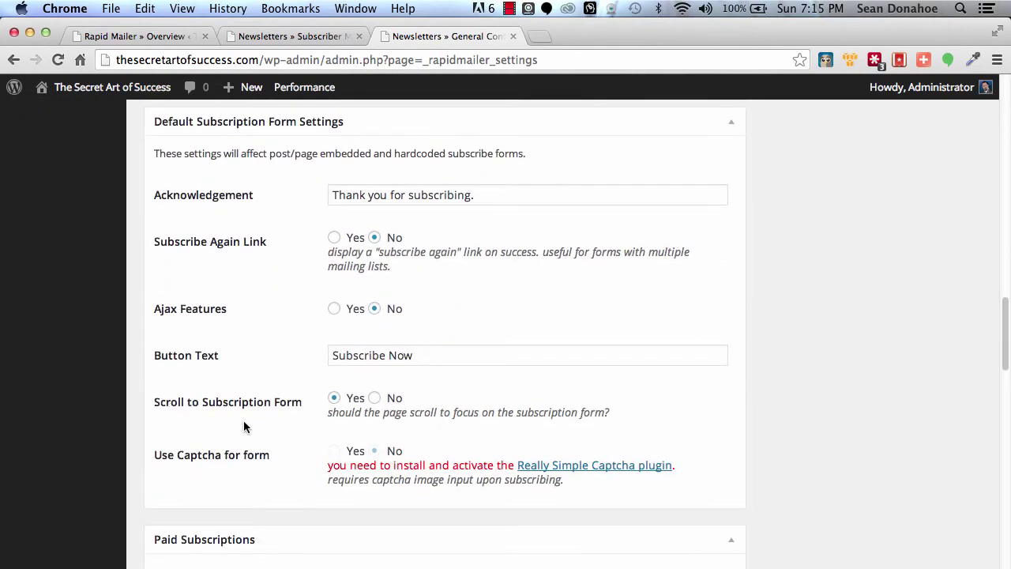
{"action": "scroll", "coordinate": [243, 427], "scroll_direction": "down", "scroll_amount": 1}
{"action": "scroll", "coordinate": [243, 427], "scroll_direction": "down", "scroll_amount": 5}
{"action": "scroll", "coordinate": [244, 426], "scroll_direction": "down", "scroll_amount": 3}
{"action": "scroll", "coordinate": [243, 426], "scroll_direction": "down", "scroll_amount": 2}
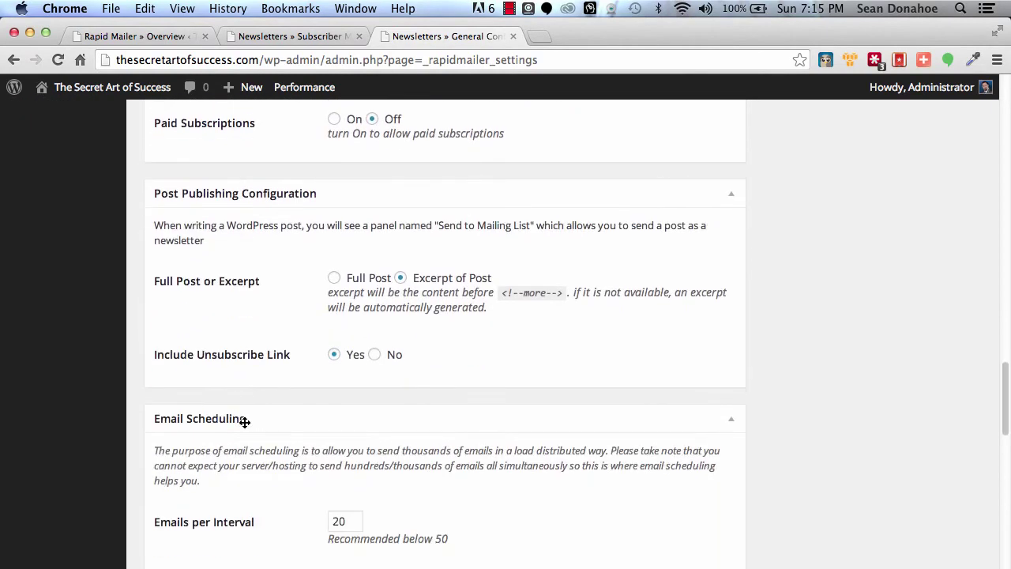
{"action": "scroll", "coordinate": [244, 426], "scroll_direction": "up", "scroll_amount": 19}
{"action": "scroll", "coordinate": [243, 426], "scroll_direction": "up", "scroll_amount": 10}
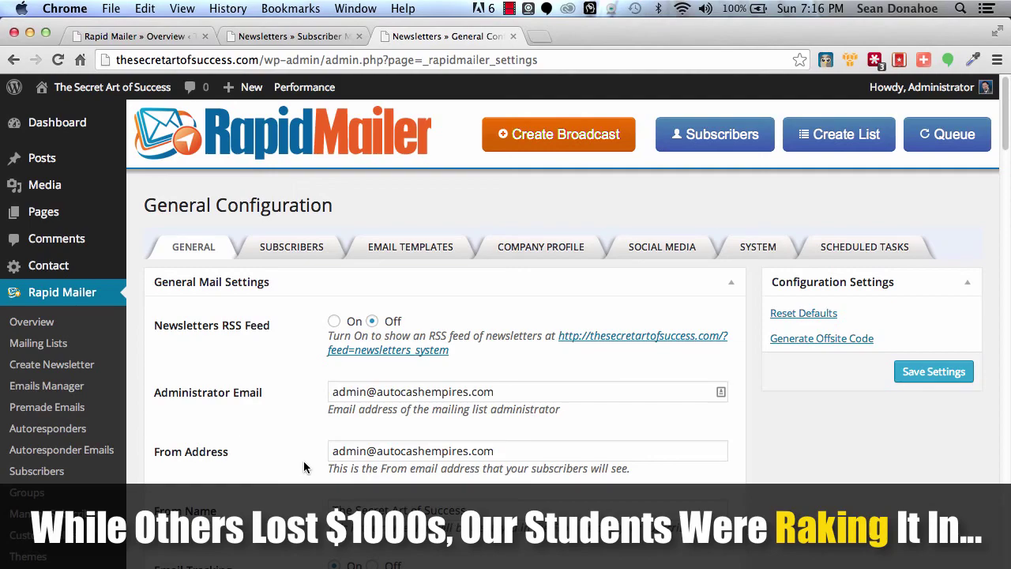
{"action": "scroll", "coordinate": [304, 465], "scroll_direction": "down", "scroll_amount": 2}
{"action": "scroll", "coordinate": [303, 466], "scroll_direction": "down", "scroll_amount": 10}
{"action": "scroll", "coordinate": [303, 466], "scroll_direction": "down", "scroll_amount": 5}
{"action": "scroll", "coordinate": [304, 466], "scroll_direction": "down", "scroll_amount": 1}
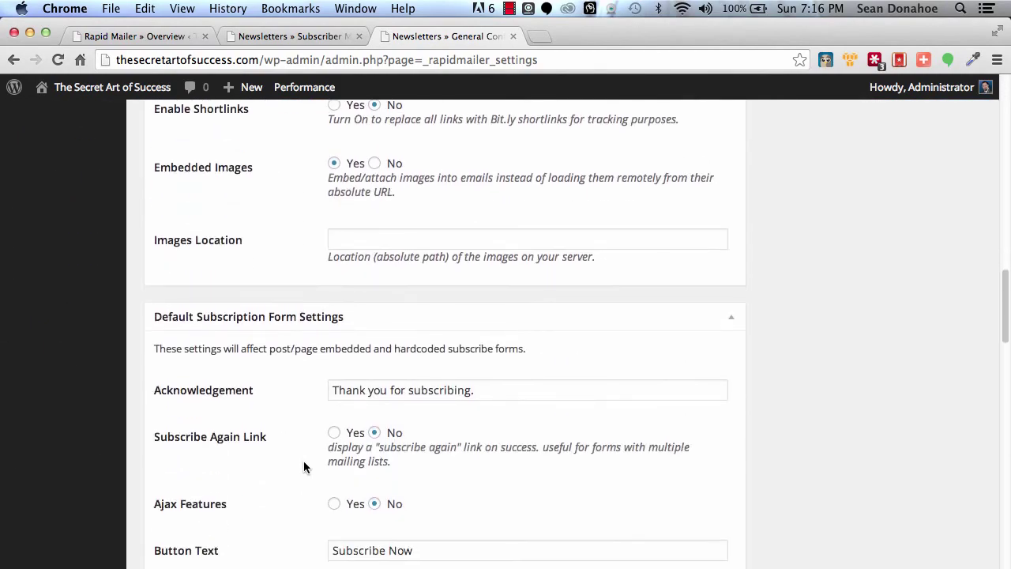
{"action": "scroll", "coordinate": [303, 466], "scroll_direction": "down", "scroll_amount": 5}
{"action": "scroll", "coordinate": [303, 466], "scroll_direction": "down", "scroll_amount": 1}
{"action": "scroll", "coordinate": [303, 466], "scroll_direction": "down", "scroll_amount": 3}
{"action": "scroll", "coordinate": [305, 462], "scroll_direction": "down", "scroll_amount": 3}
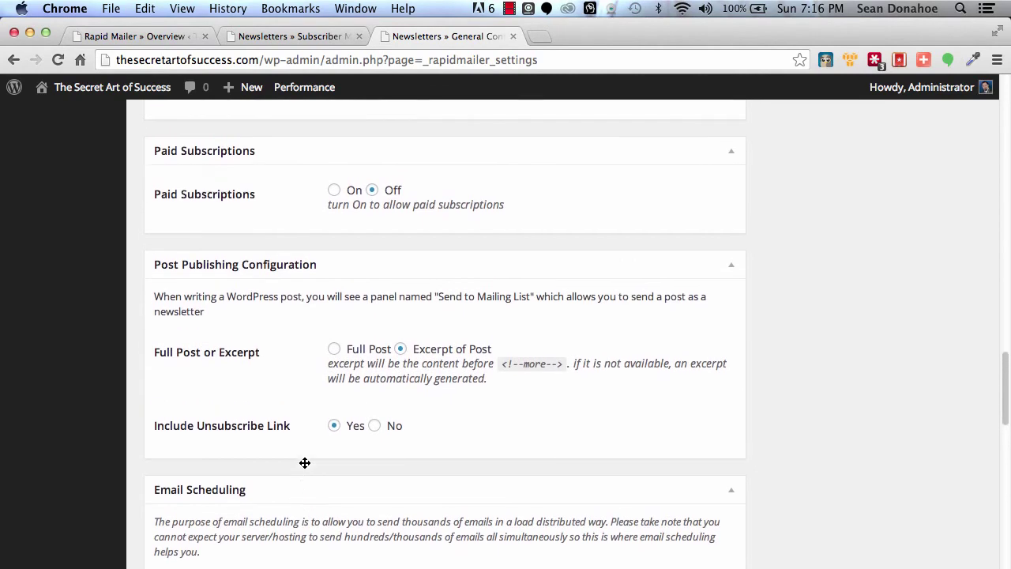
{"action": "scroll", "coordinate": [305, 462], "scroll_direction": "up", "scroll_amount": 1}
{"action": "left_click", "coordinate": [332, 220]}
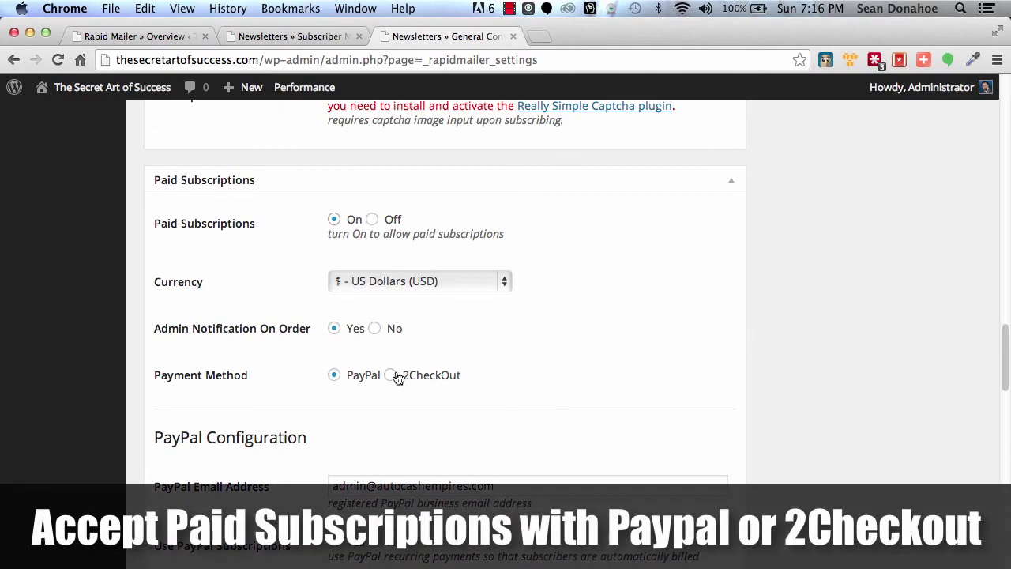
{"action": "scroll", "coordinate": [259, 406], "scroll_direction": "down", "scroll_amount": 1}
{"action": "scroll", "coordinate": [260, 406], "scroll_direction": "down", "scroll_amount": 2}
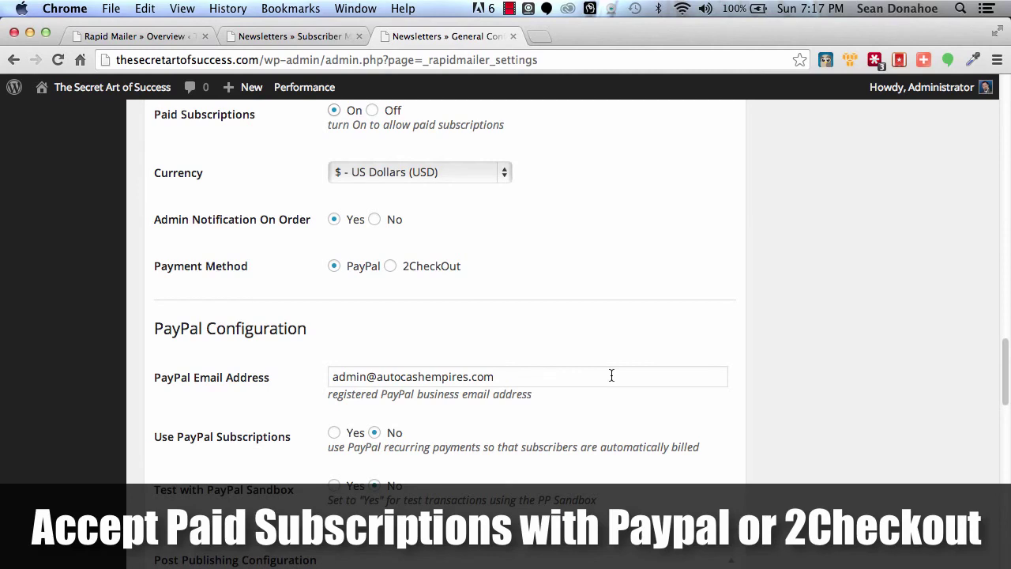
{"action": "scroll", "coordinate": [507, 300], "scroll_direction": "up", "scroll_amount": 1}
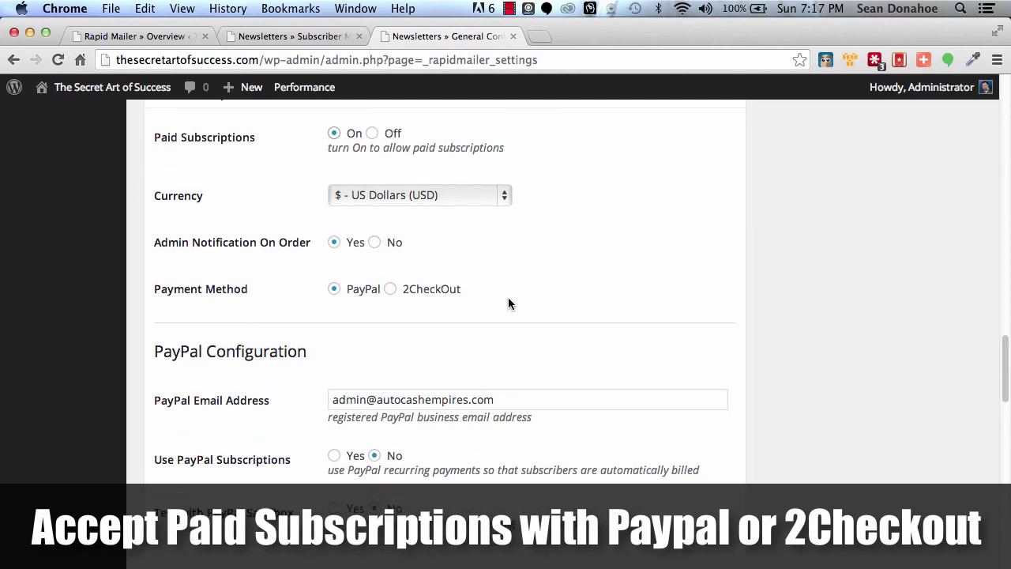
{"action": "left_click", "coordinate": [372, 133]}
{"action": "scroll", "coordinate": [152, 465], "scroll_direction": "down", "scroll_amount": 10}
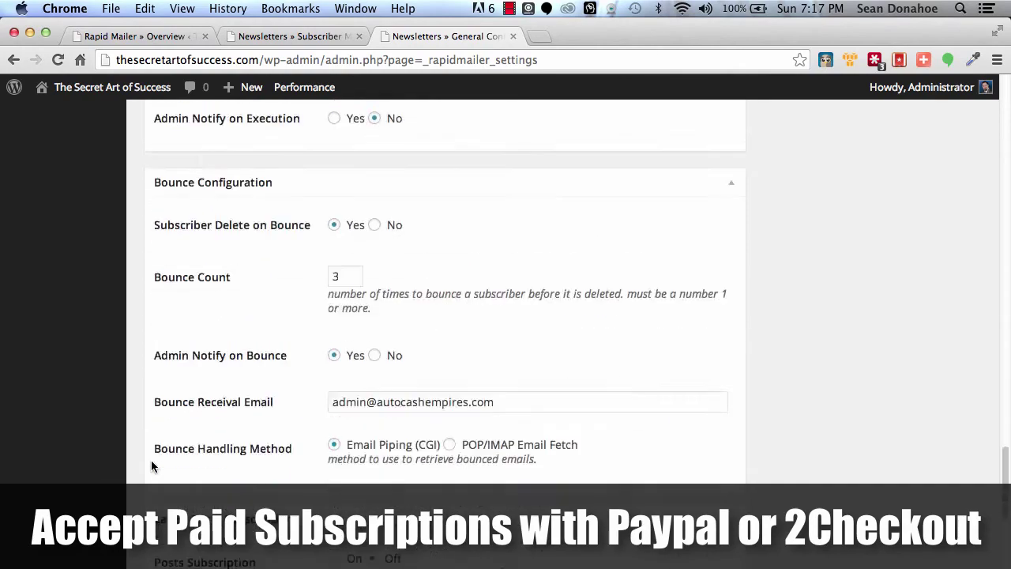
{"action": "scroll", "coordinate": [152, 465], "scroll_direction": "down", "scroll_amount": 10}
{"action": "scroll", "coordinate": [150, 460], "scroll_direction": "up", "scroll_amount": 10}
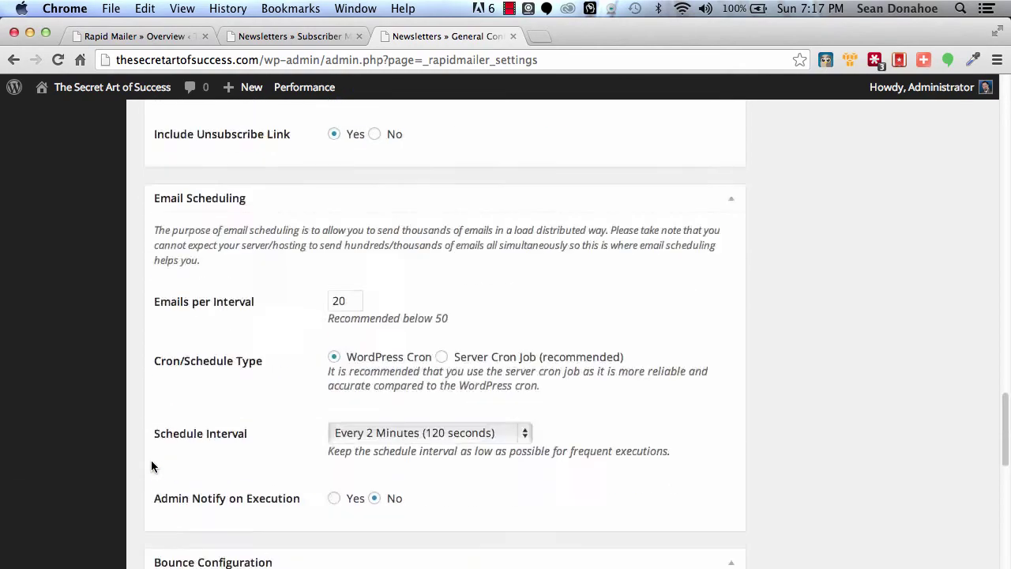
{"action": "scroll", "coordinate": [151, 459], "scroll_direction": "up", "scroll_amount": 10}
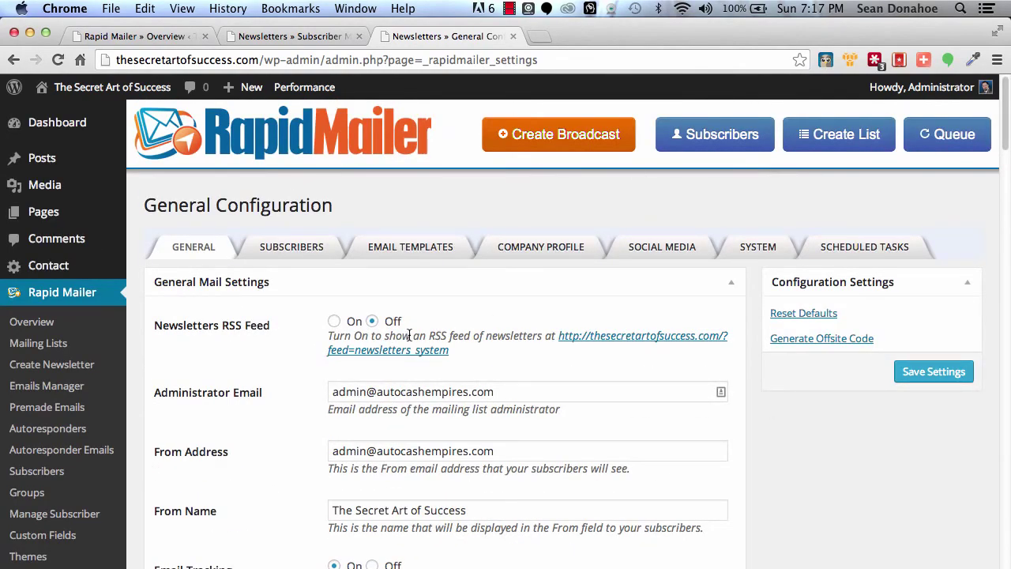